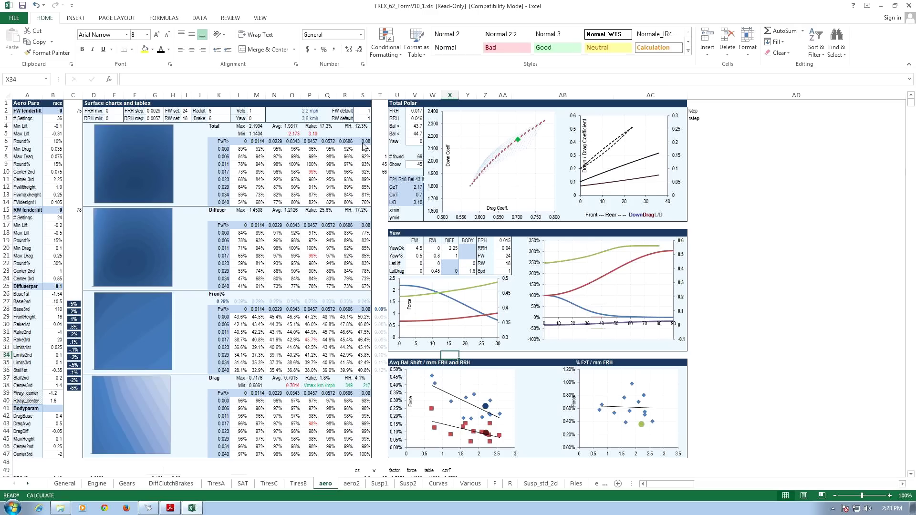
Step: Inspect the formulas behind the Total table values and mark its peak values
left_click(222, 152)
left_click(220, 201)
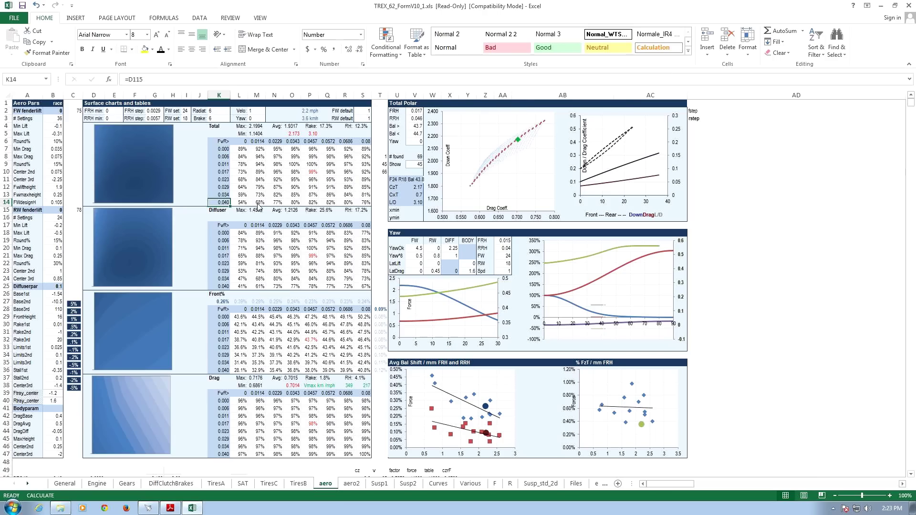
left_click(365, 203)
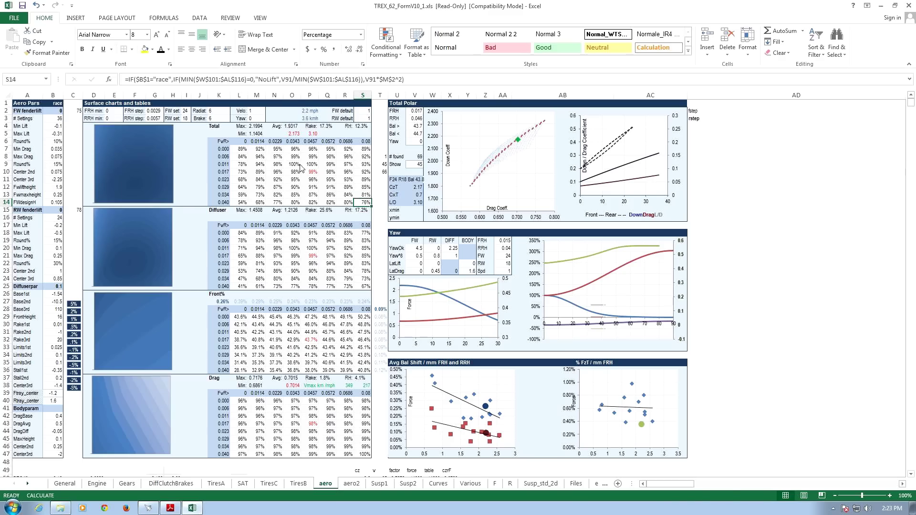
left_click_drag(291, 167, 312, 178)
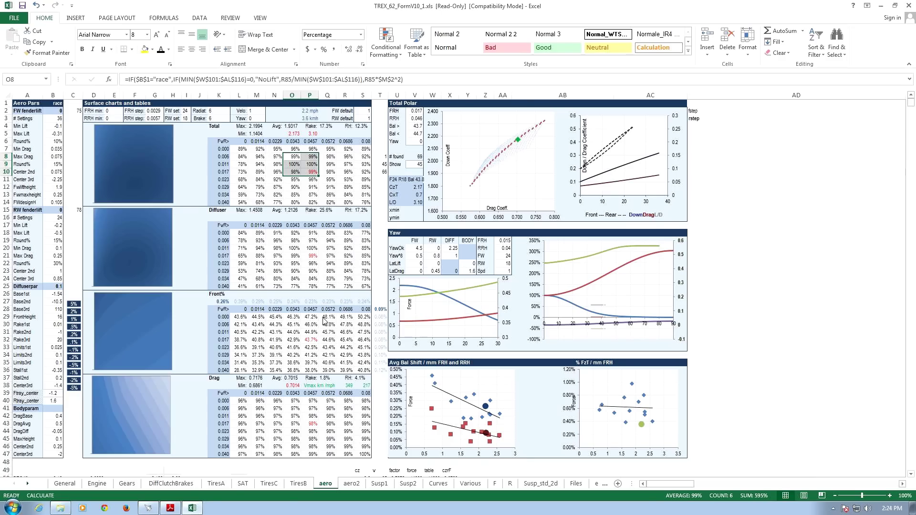
Step: Compare the Front% values and their formulas along row 31, rechecking column O
left_click(313, 340)
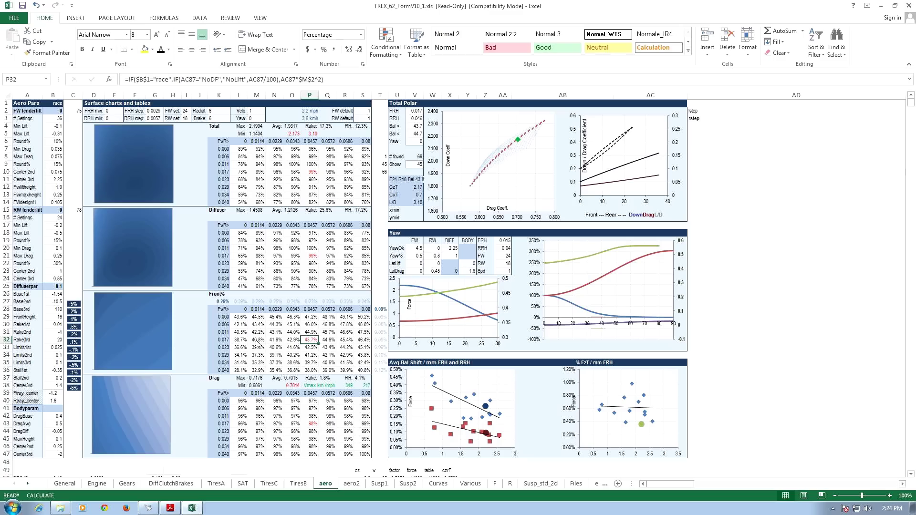
left_click(240, 333)
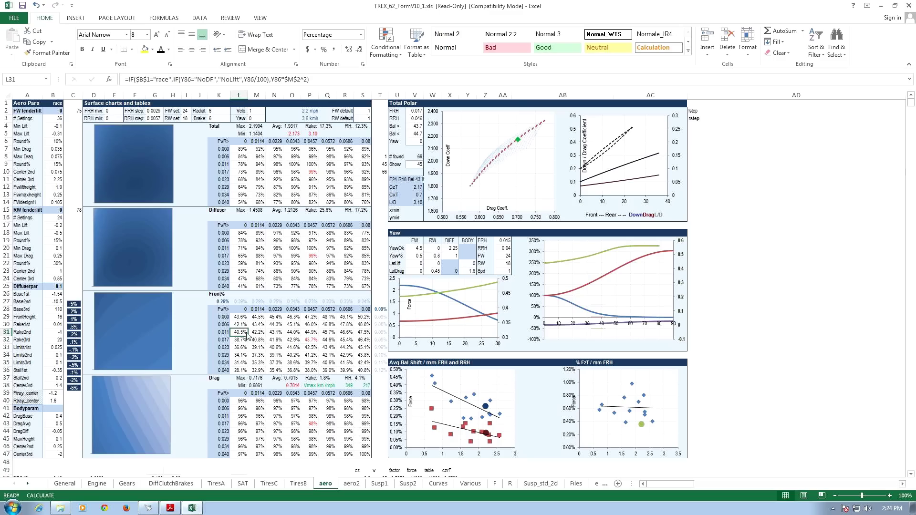
left_click(257, 332)
left_click(275, 333)
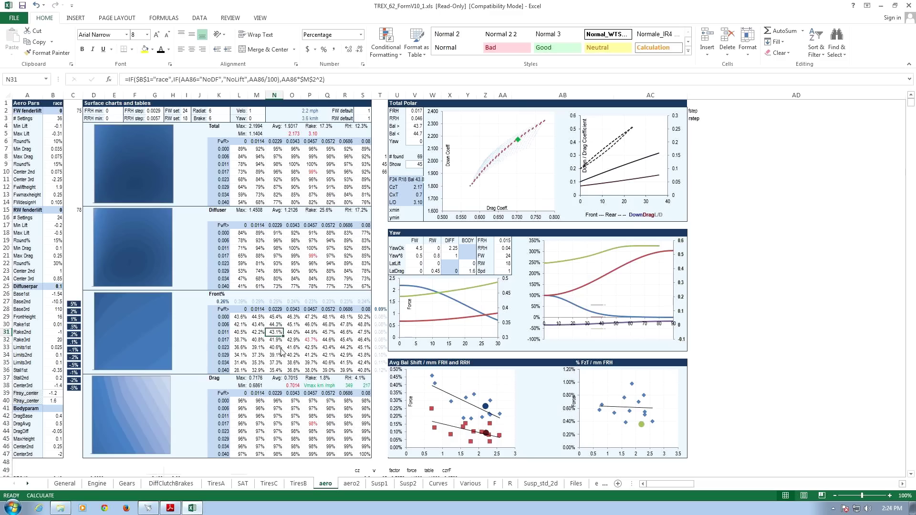
left_click(293, 333)
left_click(311, 334)
left_click(366, 333)
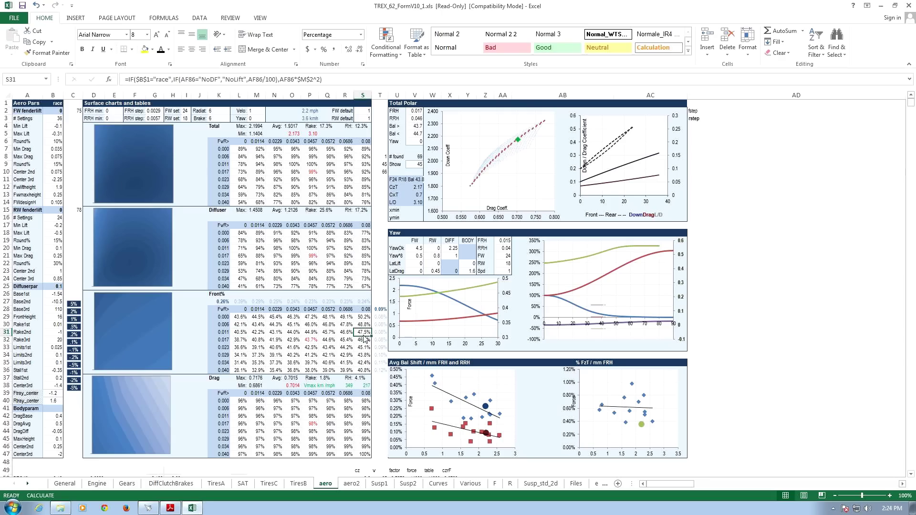
left_click(291, 332)
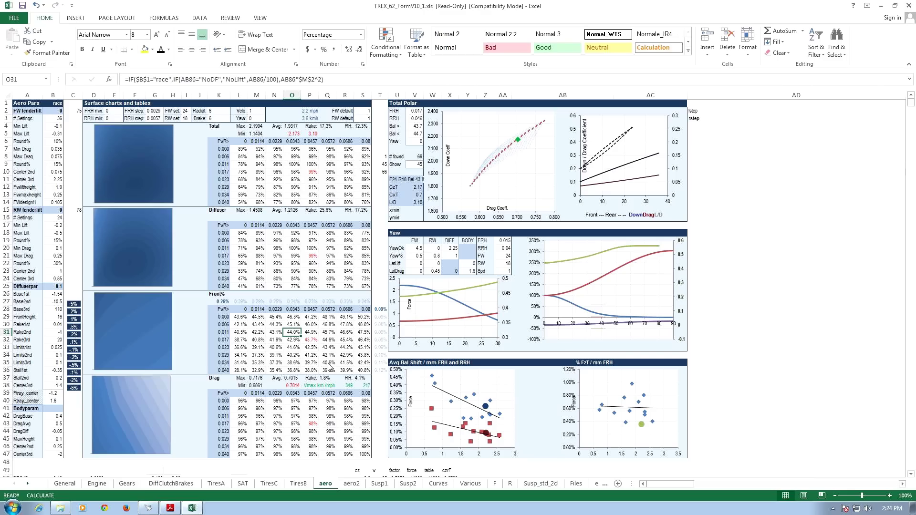
Step: Check one more Front% formula, then bring up the Susp1 sheet
left_click(348, 364)
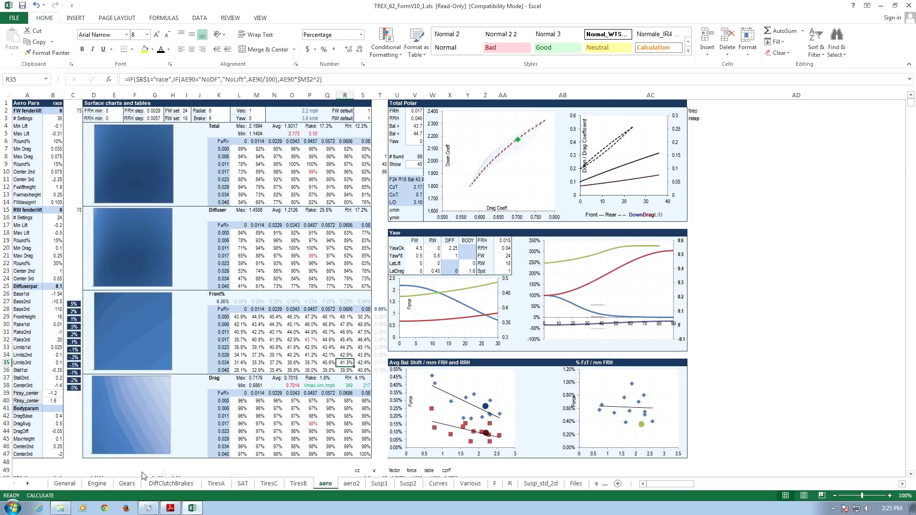
left_click(379, 484)
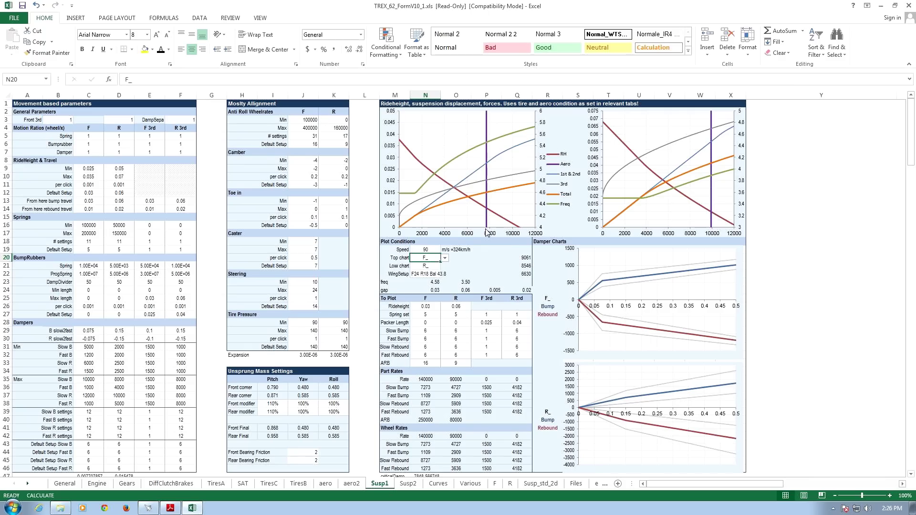
mouse_move(486, 234)
mouse_move(400, 231)
mouse_move(468, 181)
left_click(171, 508)
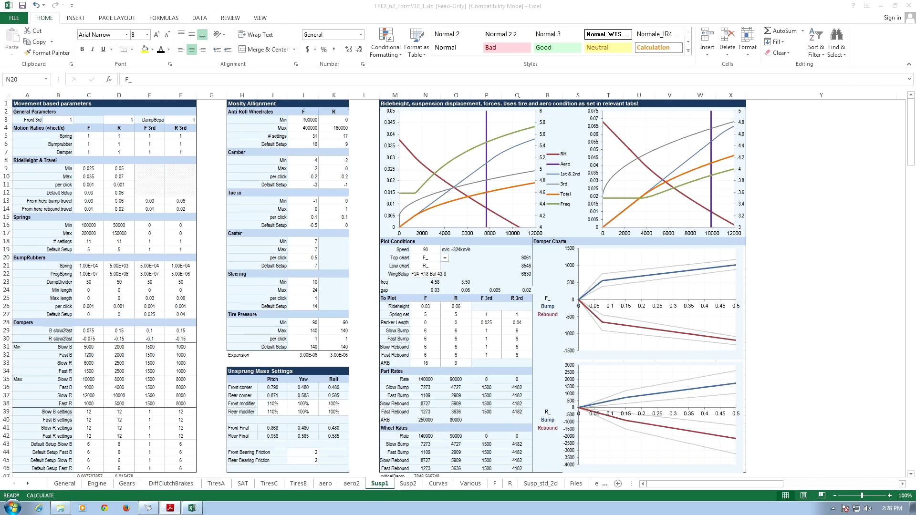
scroll(405, 283, "down", 3)
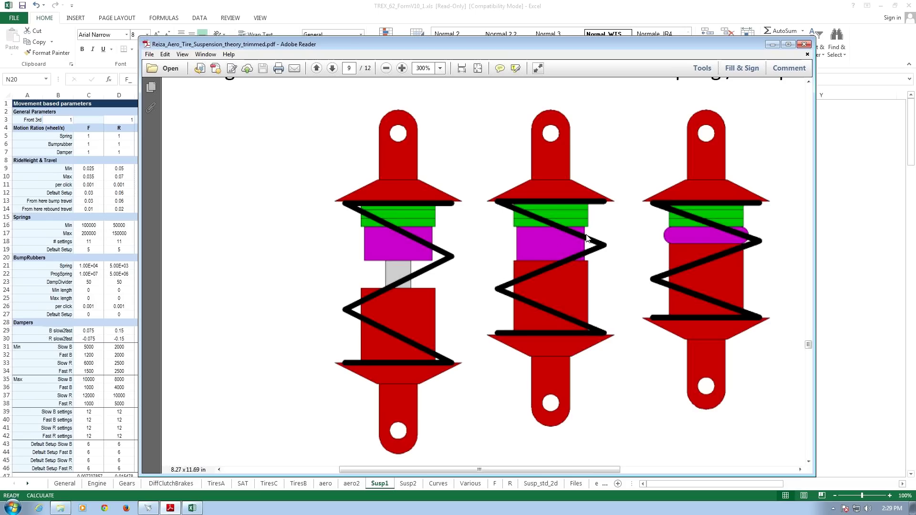
key("alt+Tab")
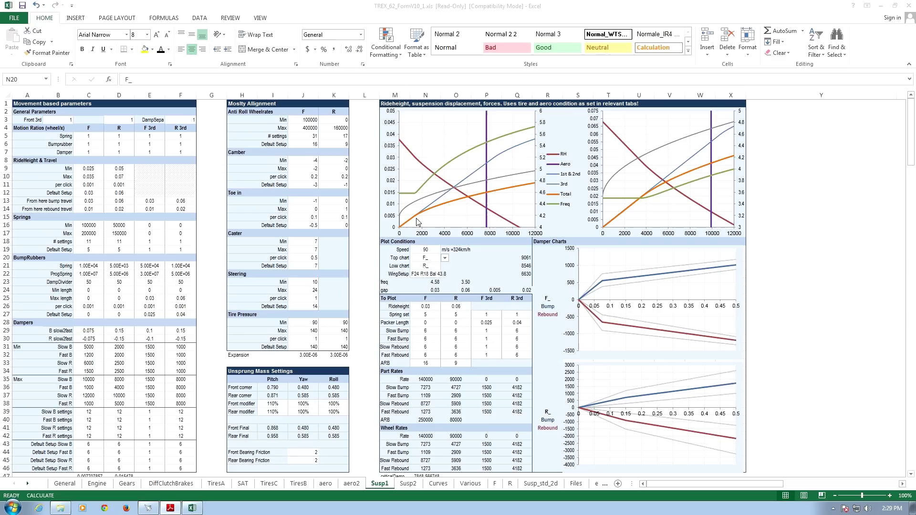
mouse_move(409, 223)
mouse_move(435, 198)
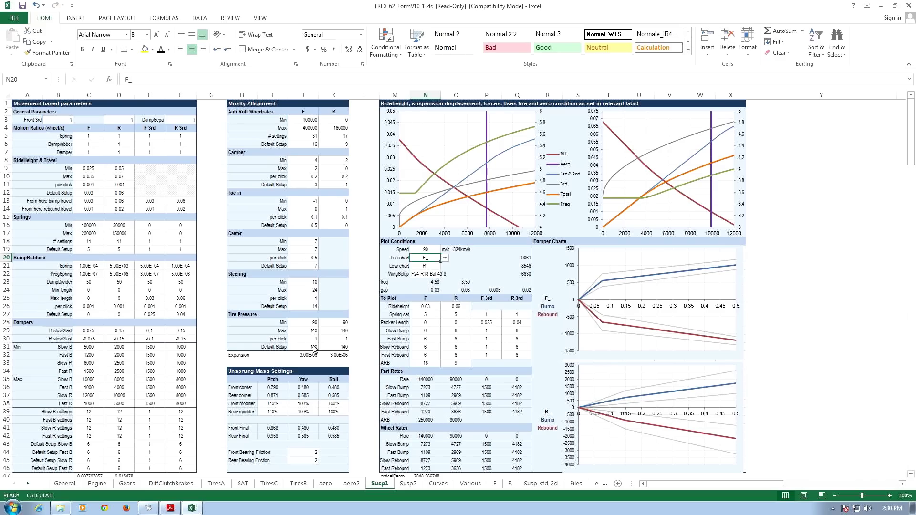
Step: Try 100 as the front default tire pressure in J31 to see the ride-height curves shift, then reselect it
left_click(317, 348)
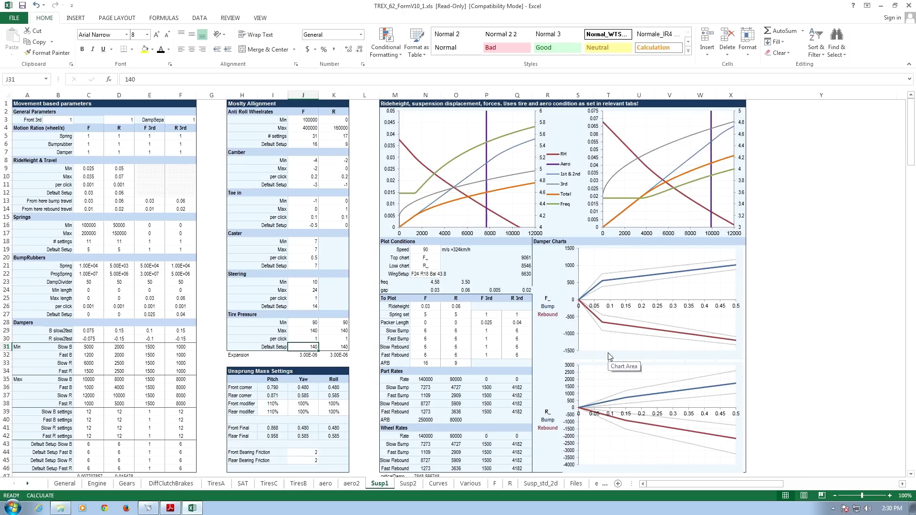
type("100")
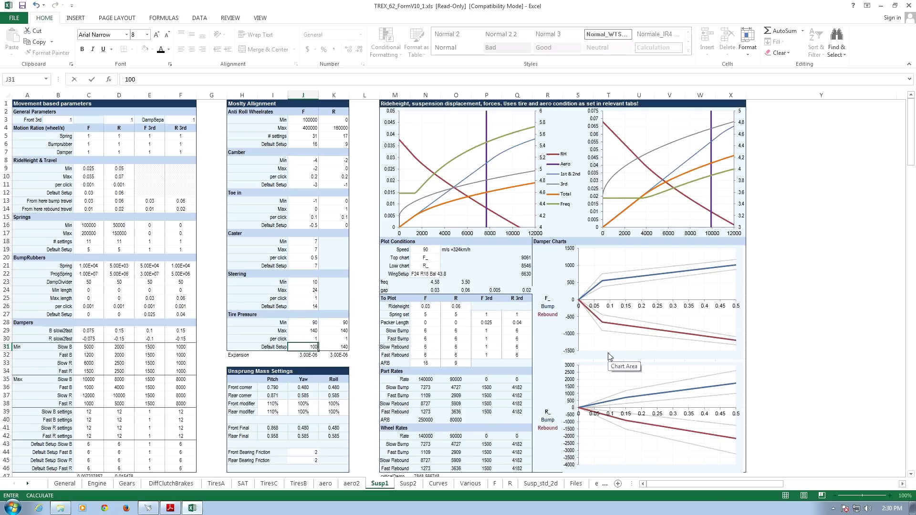
key("Return")
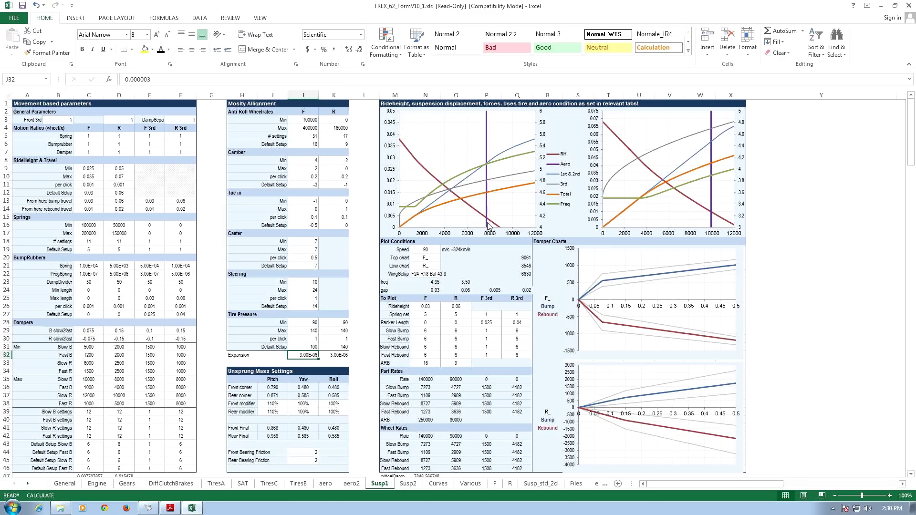
mouse_move(486, 222)
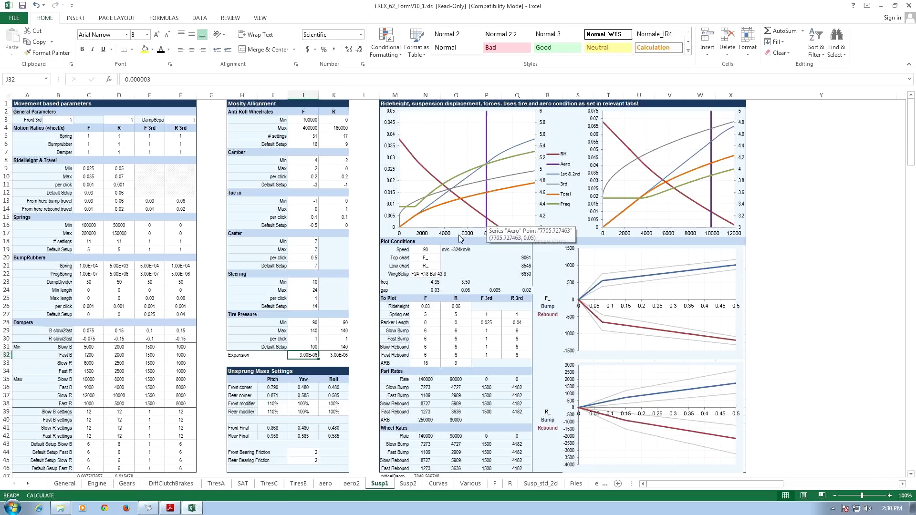
left_click(303, 347)
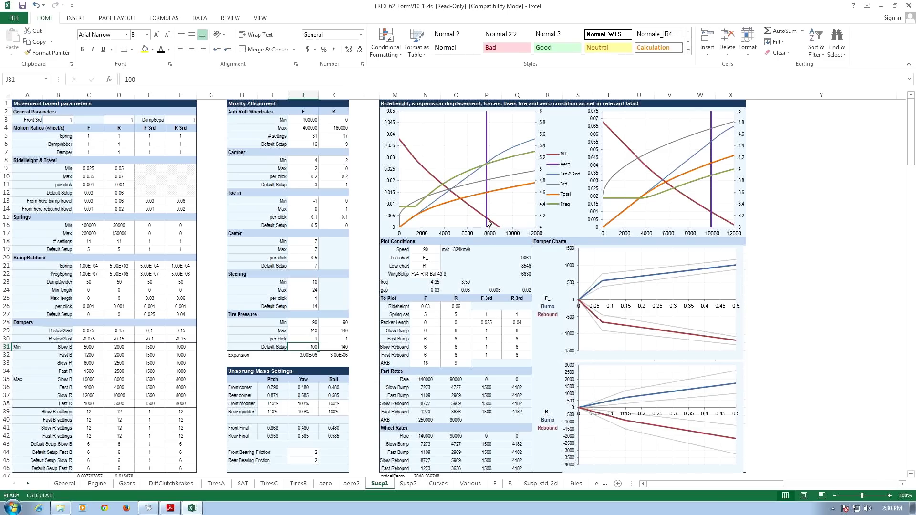
mouse_move(488, 223)
Step: Restore the front default tire pressure to 140
type("140")
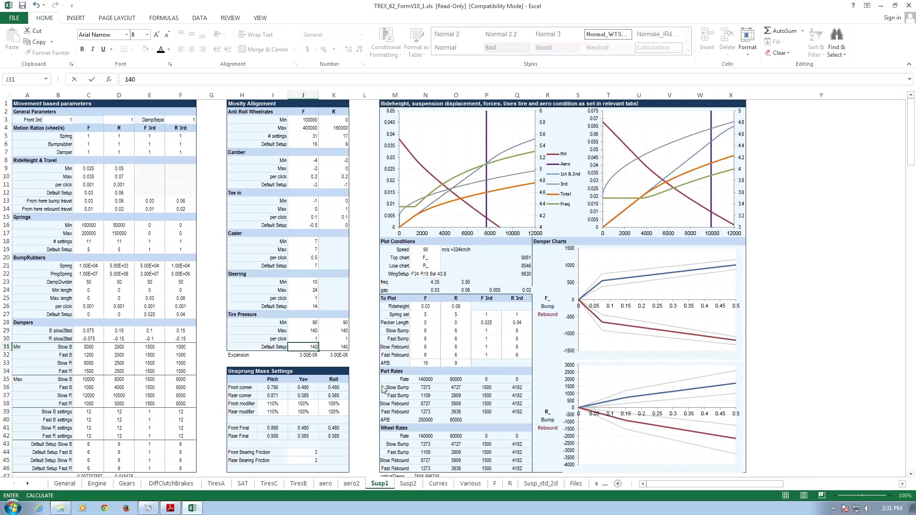
key("Return")
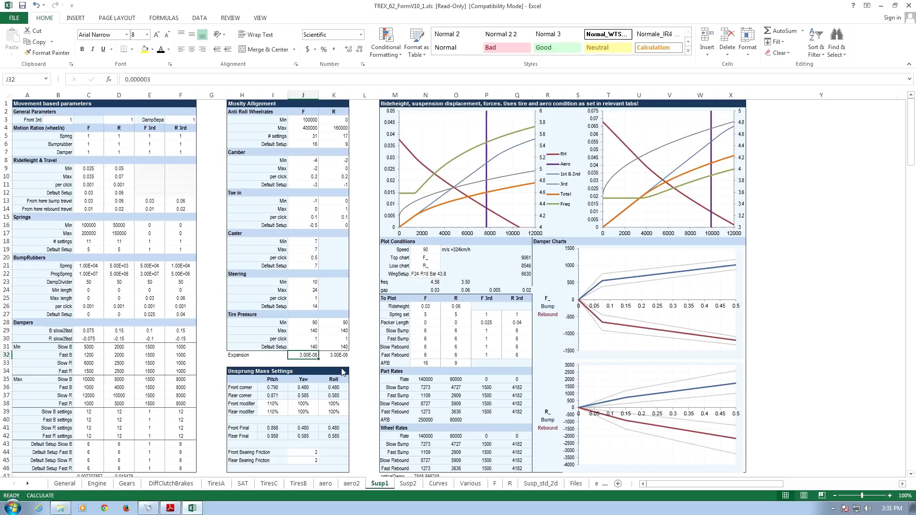
key("Up")
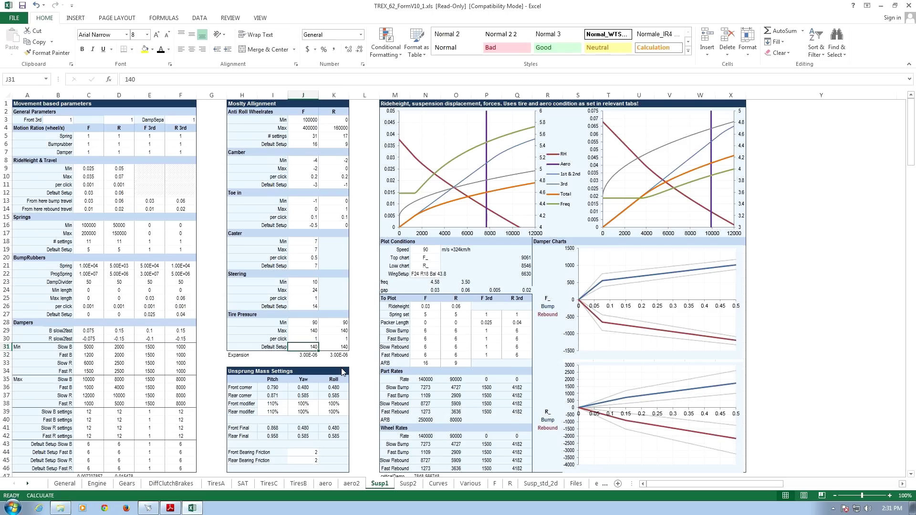
Step: Enter 3e-8 as the front Expansion, then change it to 0.000003 (3.00E-06)
key("Down")
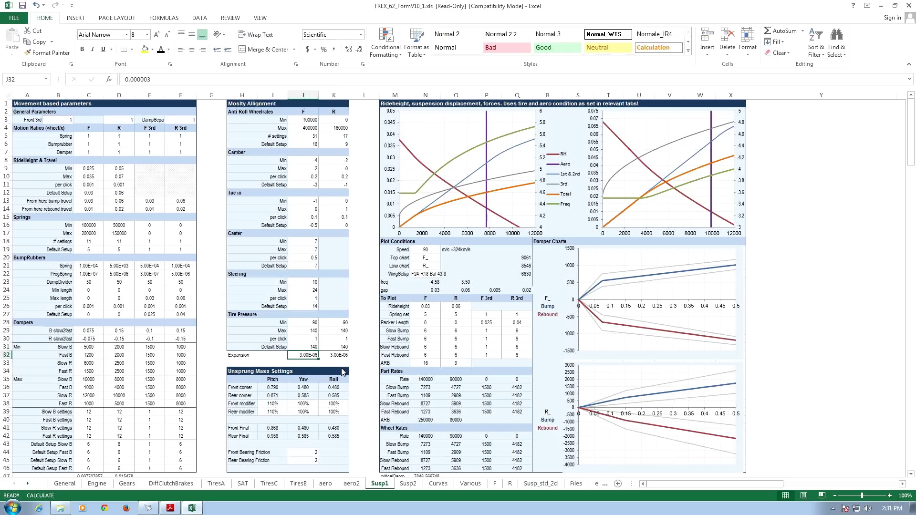
type("3e-8")
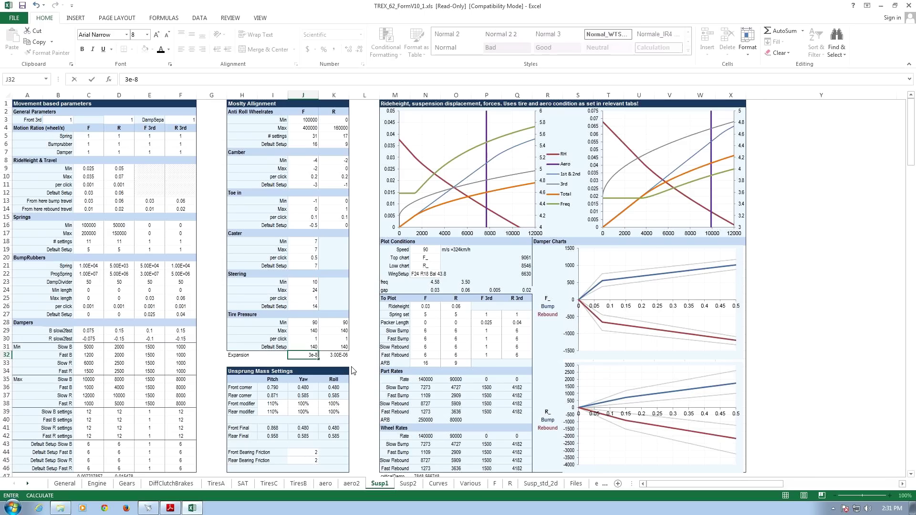
key("Return")
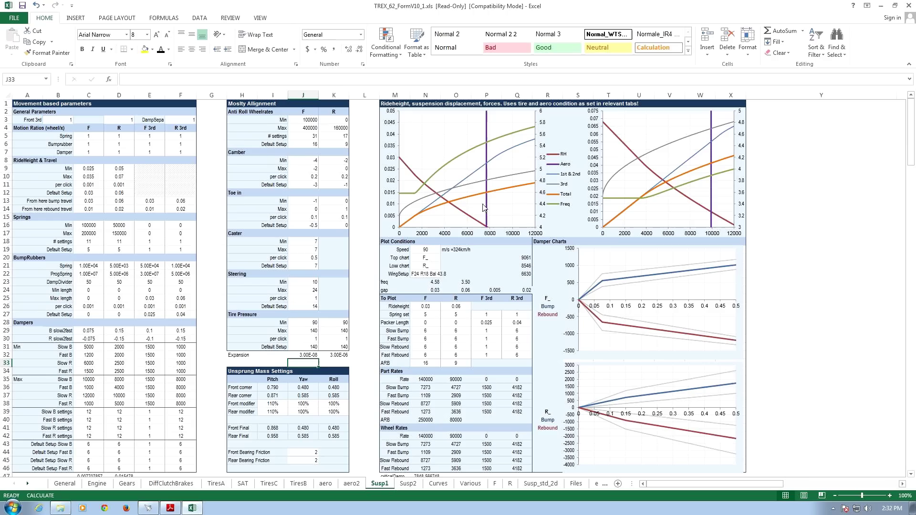
key("Up")
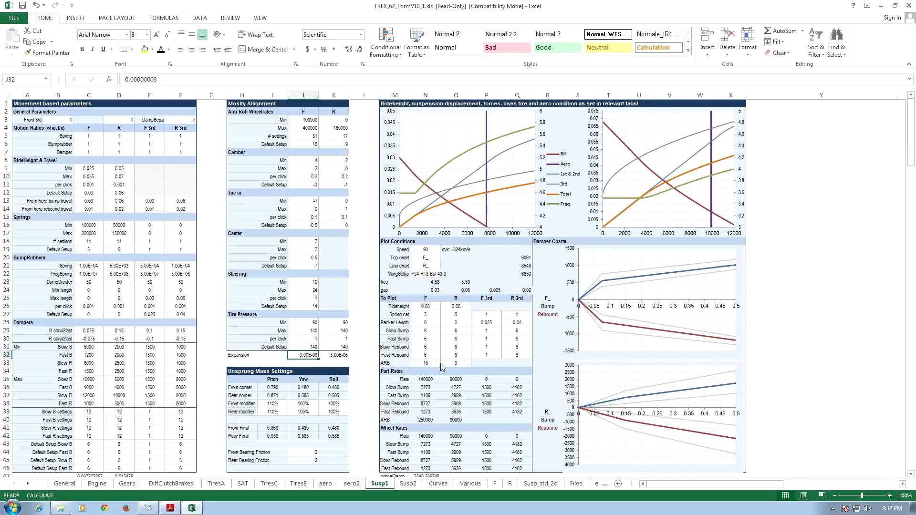
type("0.000003")
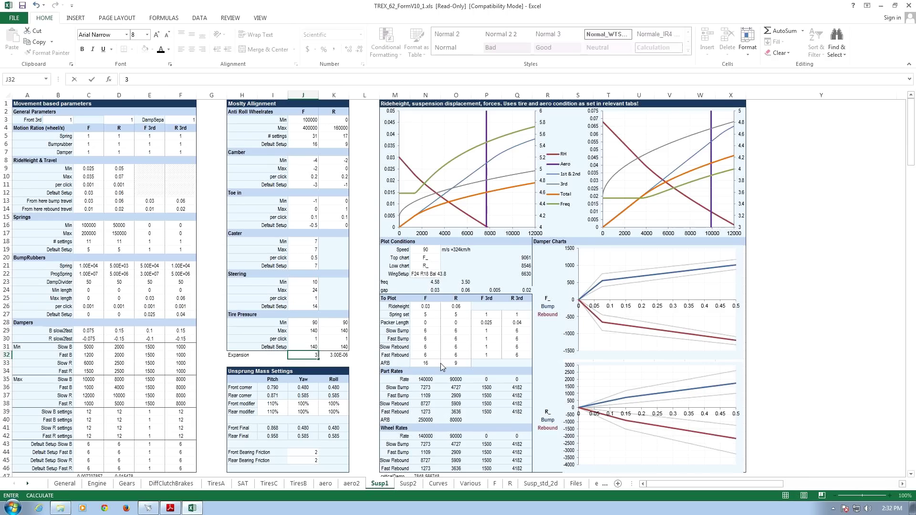
key("Return")
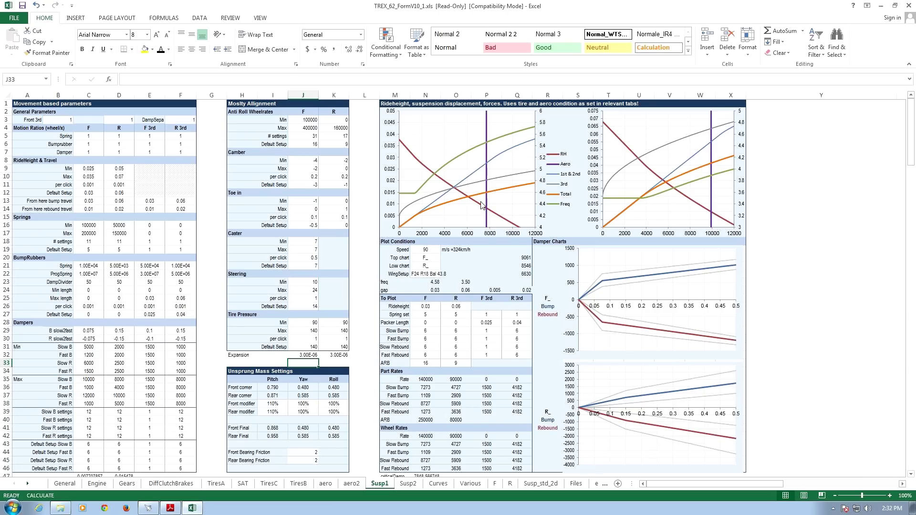
left_click(430, 315)
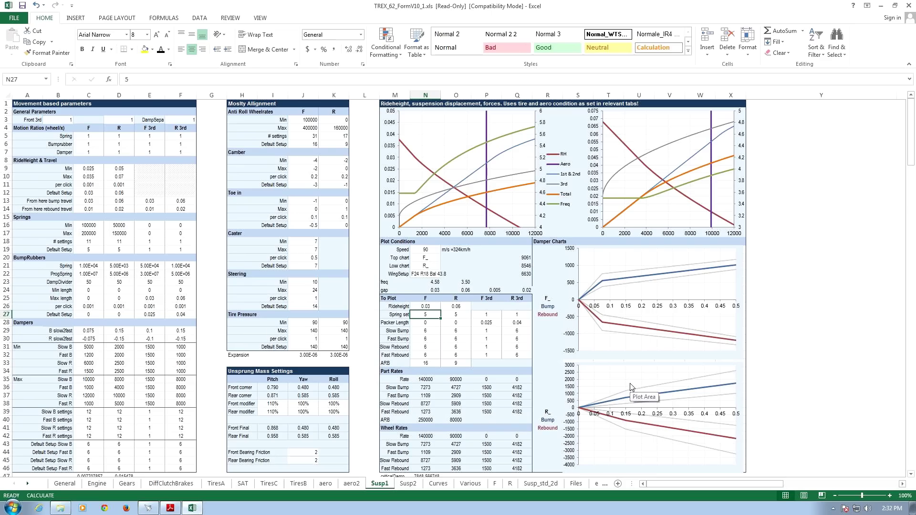
type("1")
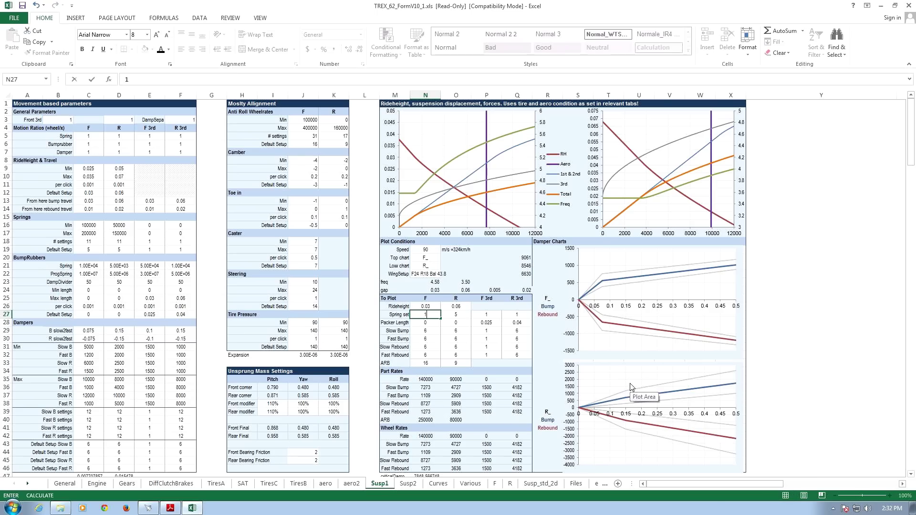
key("Return")
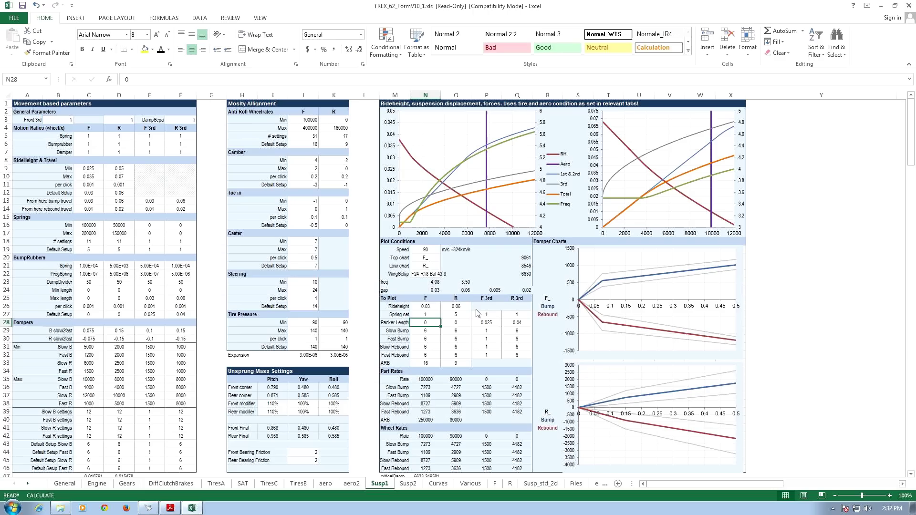
key("Up")
type("11")
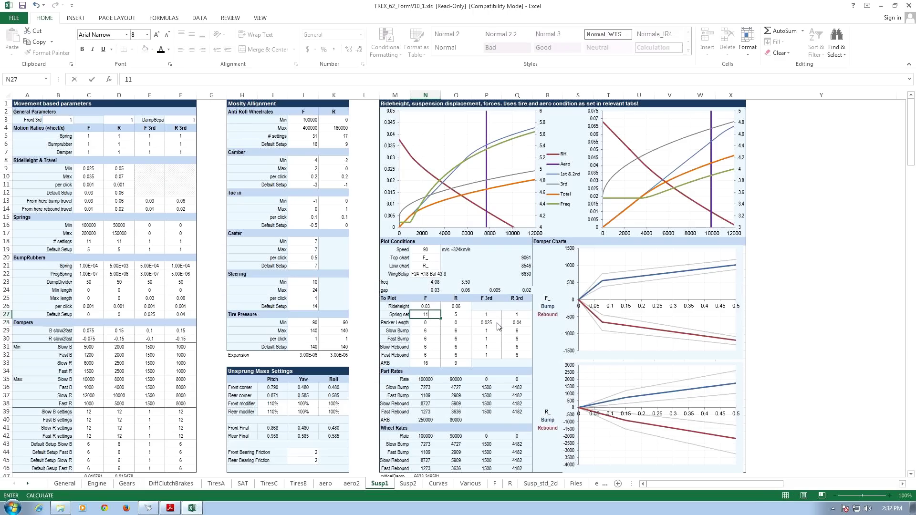
key("Return")
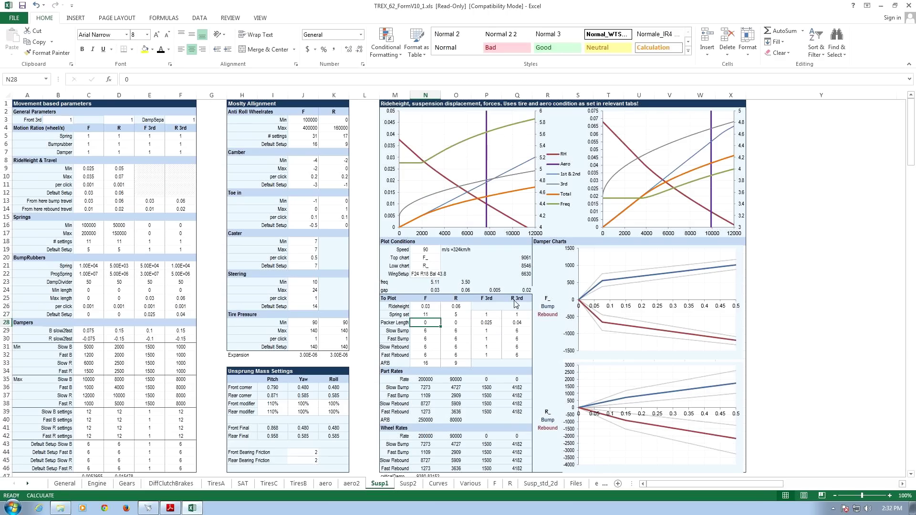
key("Up")
type("5")
key("Return")
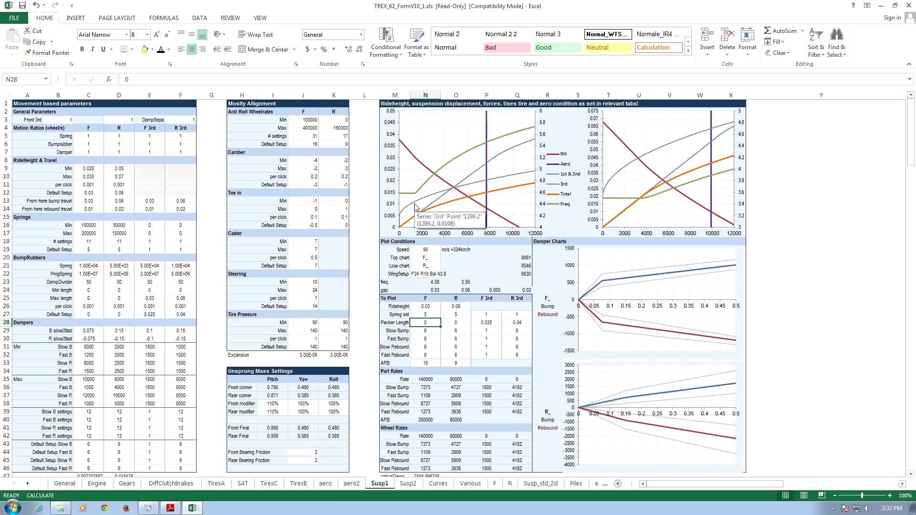
mouse_move(411, 208)
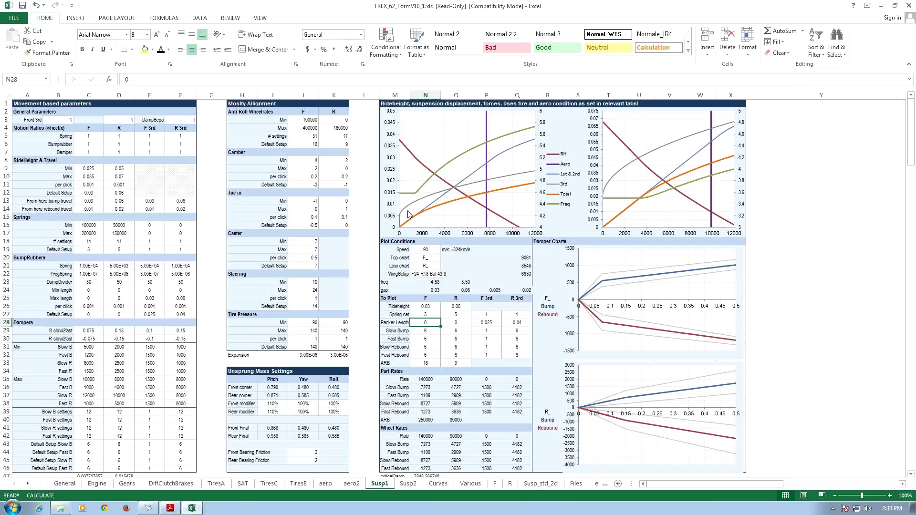
left_click(488, 323)
key("alt+Tab")
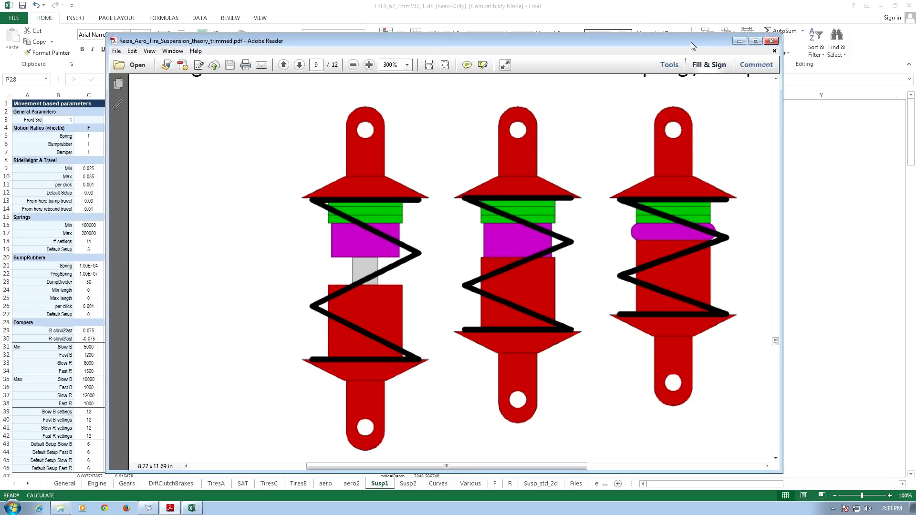
left_click_drag(697, 45, 708, 44)
left_click(749, 40)
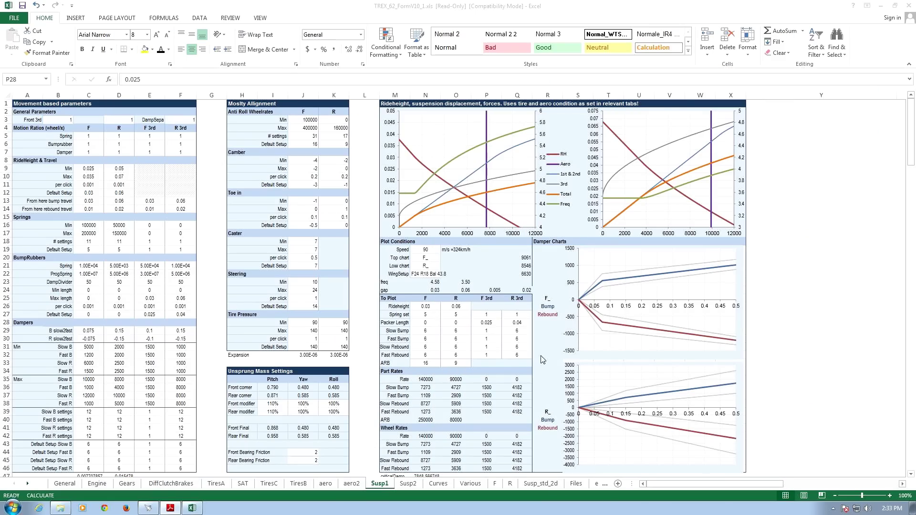
left_click(489, 323)
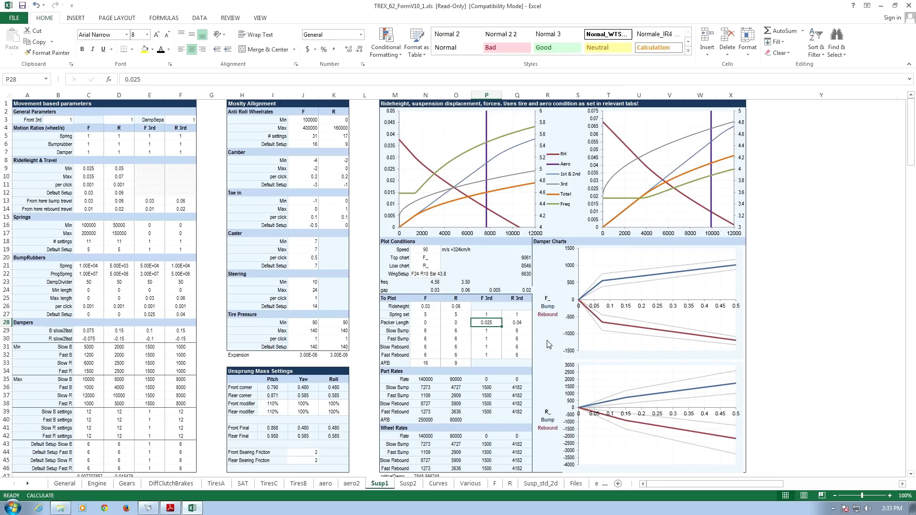
type("0.02")
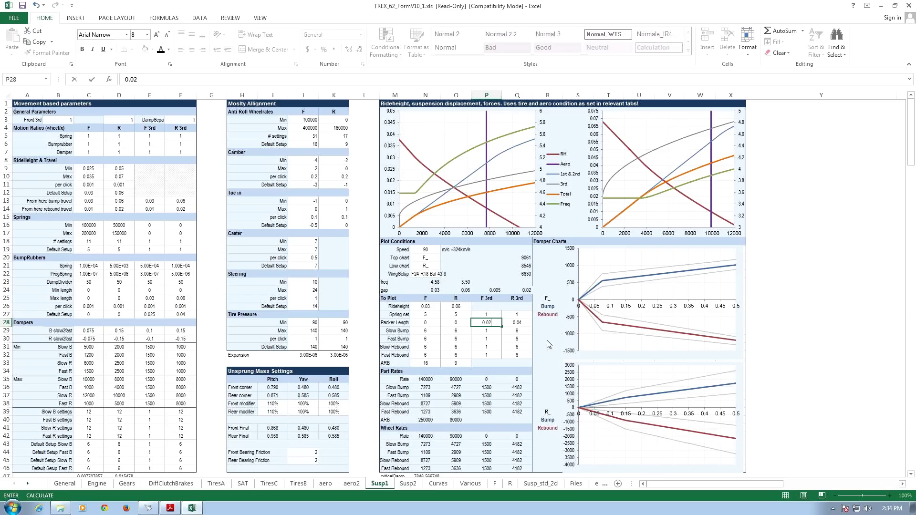
key("Return")
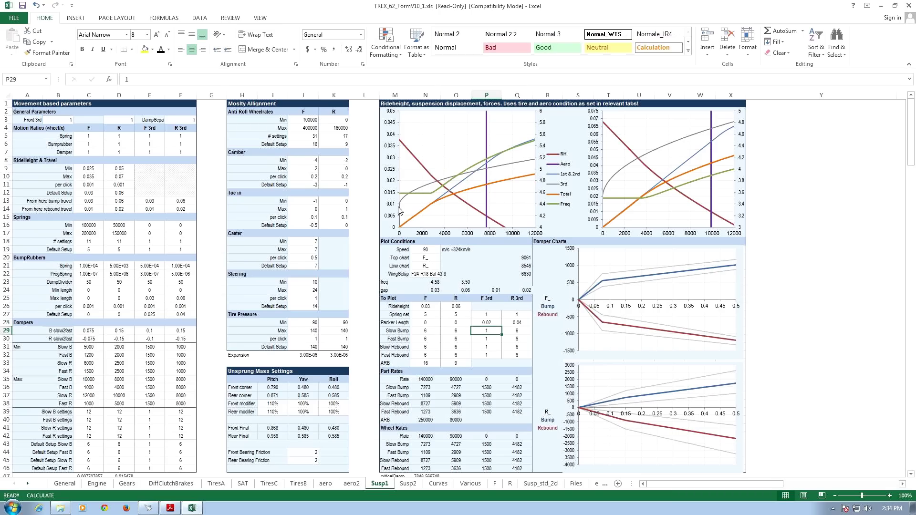
mouse_move(401, 204)
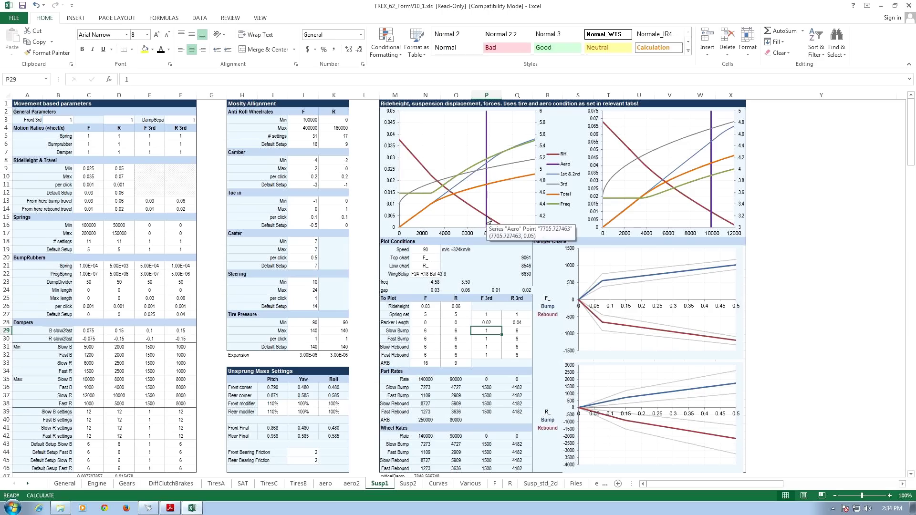
left_click(490, 325)
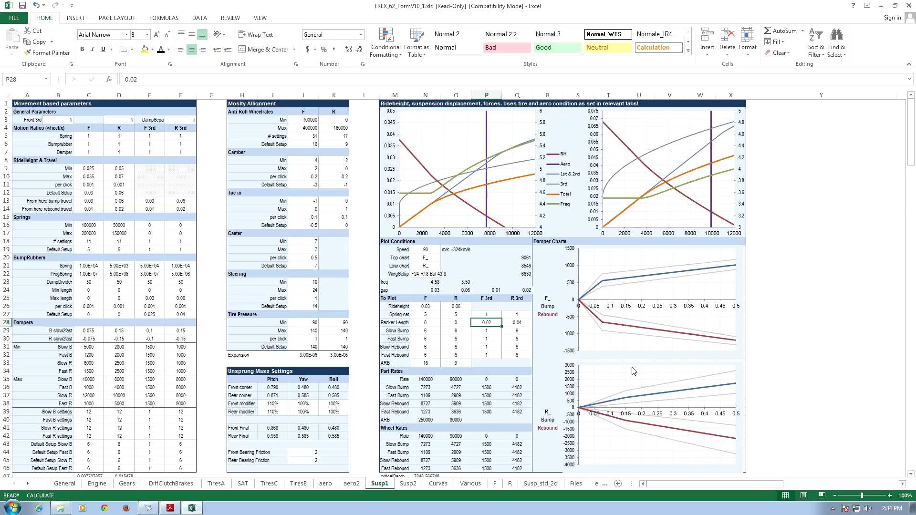
type("0.03")
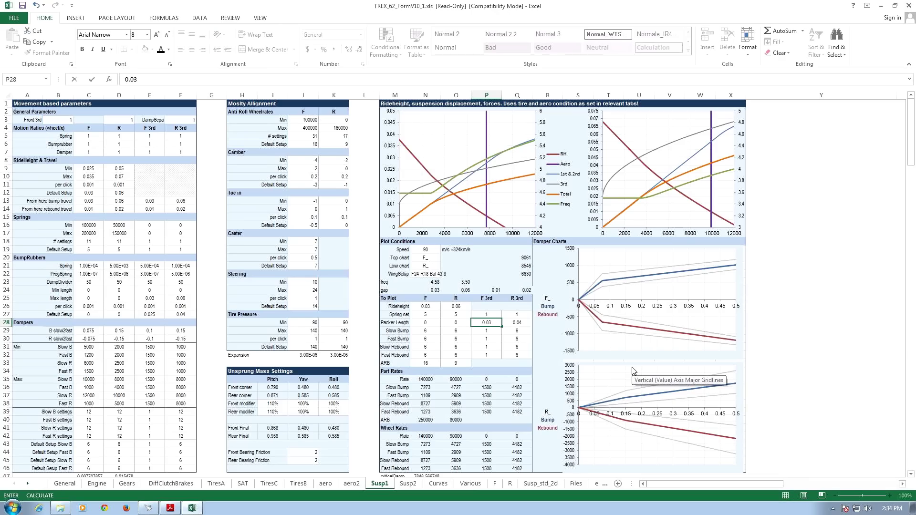
key("Return")
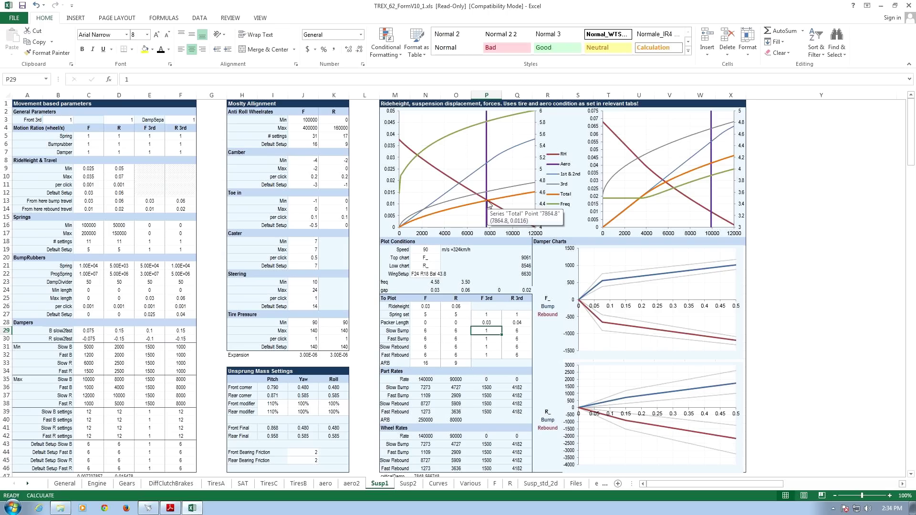
key("Up")
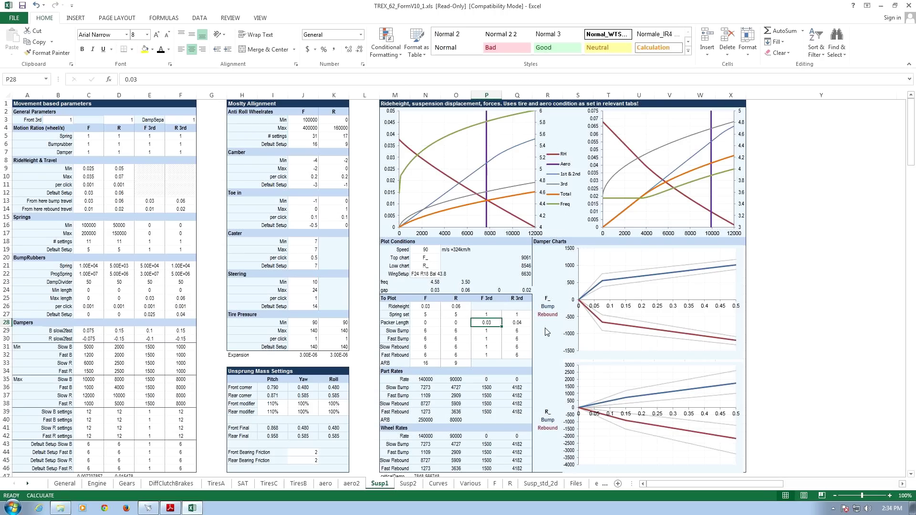
type("0.025")
key("Return")
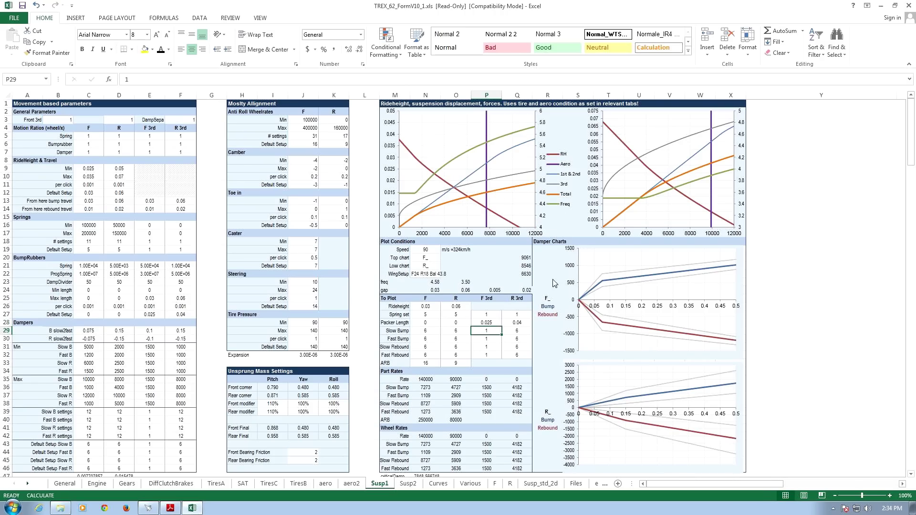
left_click(170, 507)
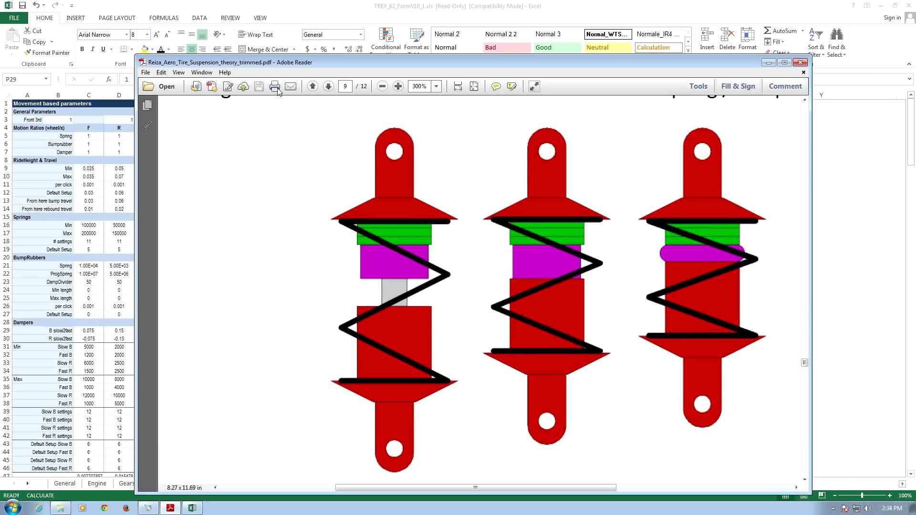
key("alt+Tab")
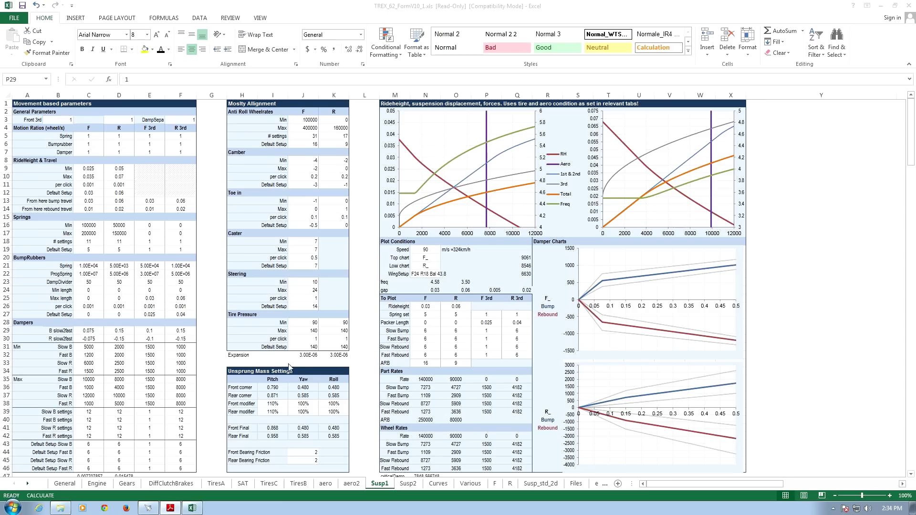
Step: Trial 100 as the rear default tire pressure in K31, then set it back to 140
left_click(343, 347)
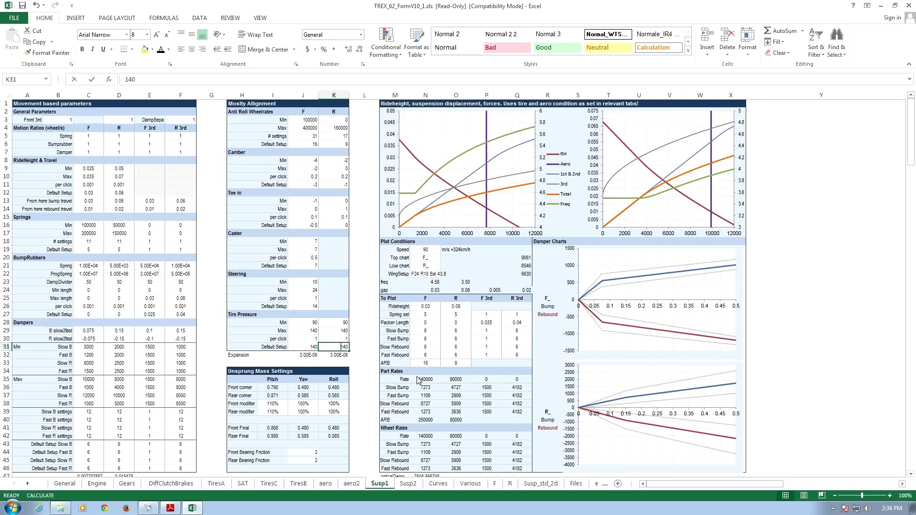
type("100")
key("Return")
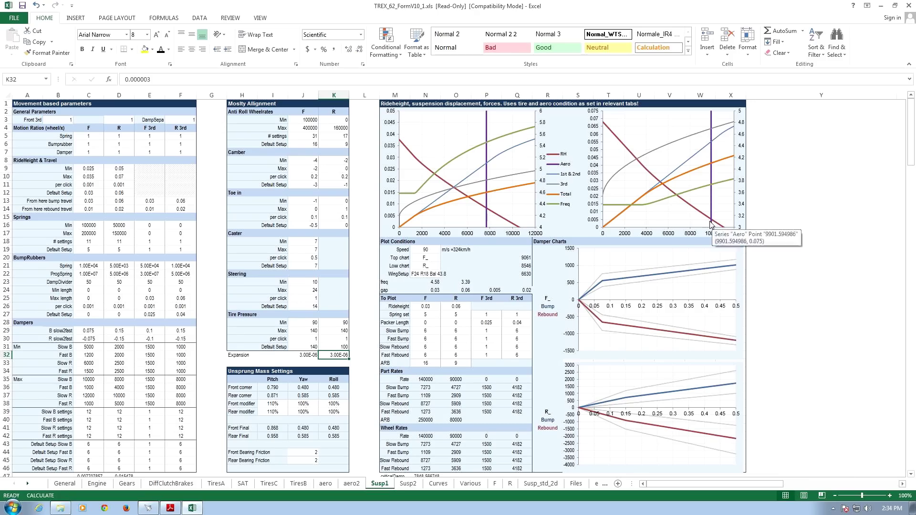
left_click(335, 347)
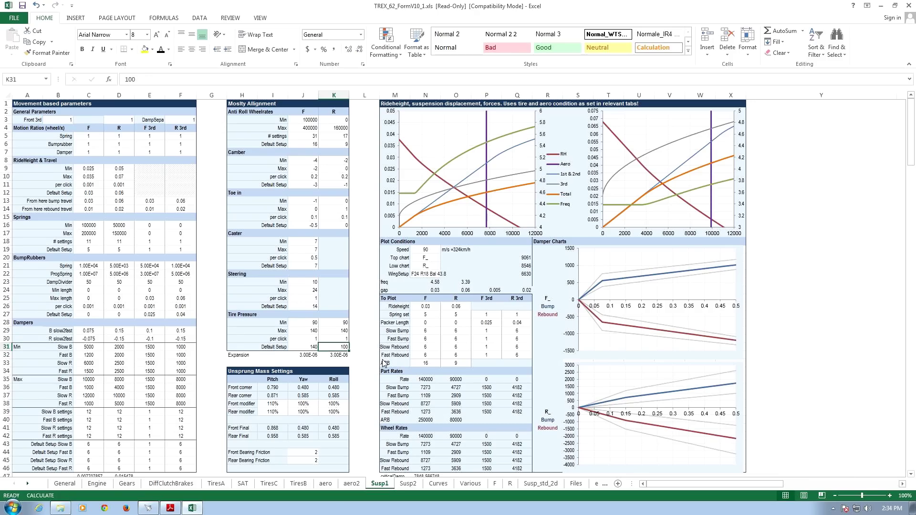
type("140")
key("Return")
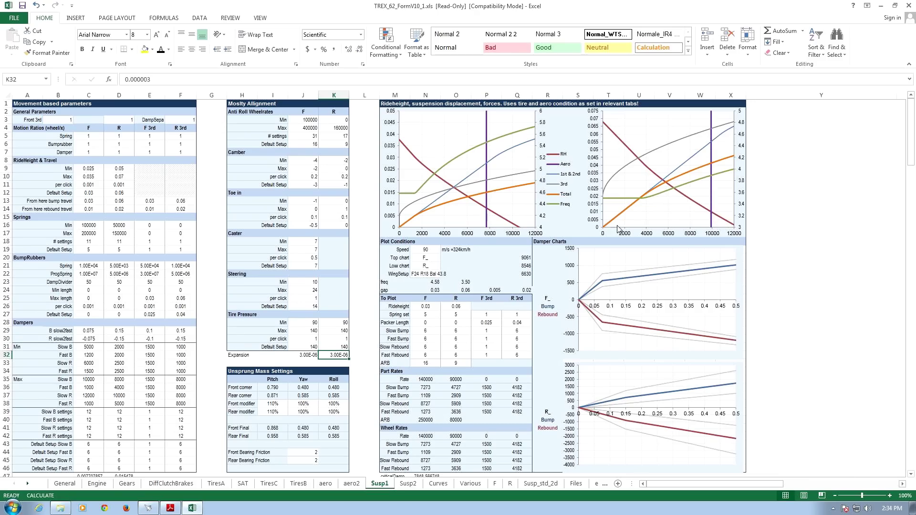
left_click(465, 317)
type("1")
key("Return")
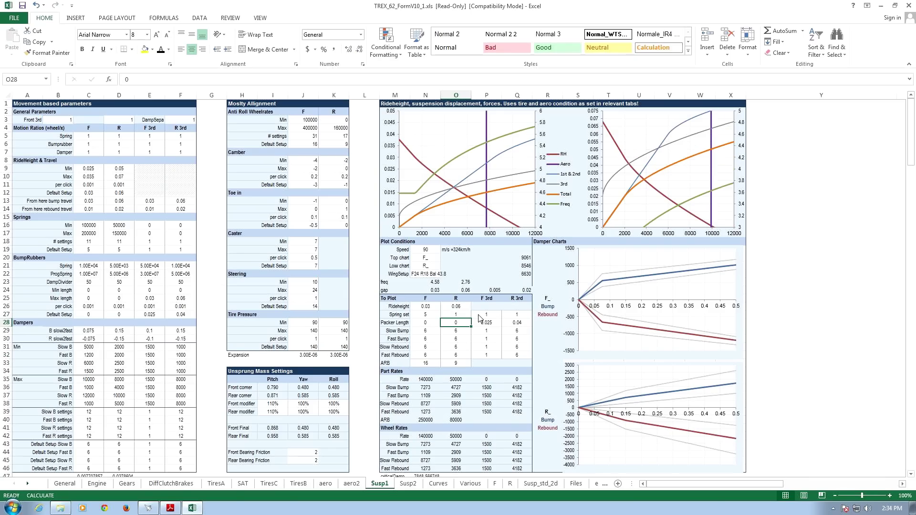
key("Up")
type("11")
key("Return")
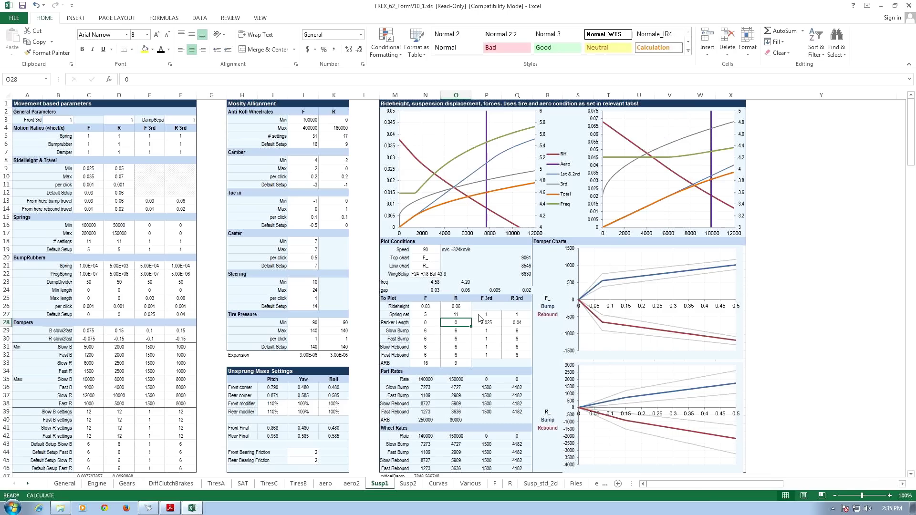
key("Up")
type("5")
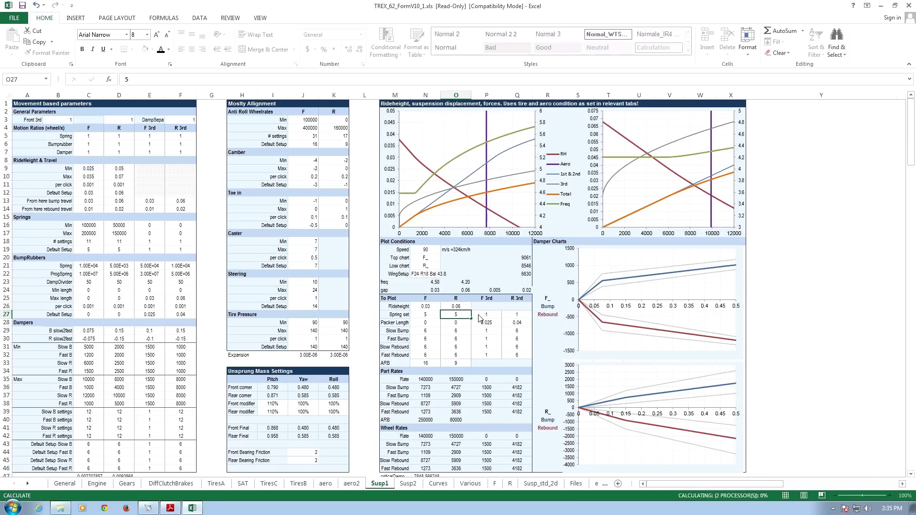
key("Return")
key("Right")
key("Right")
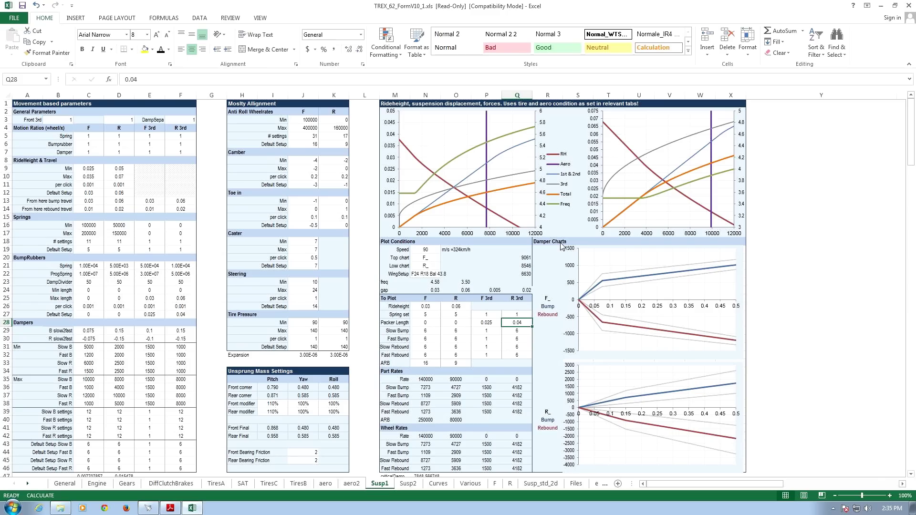
type("0.05")
key("Return")
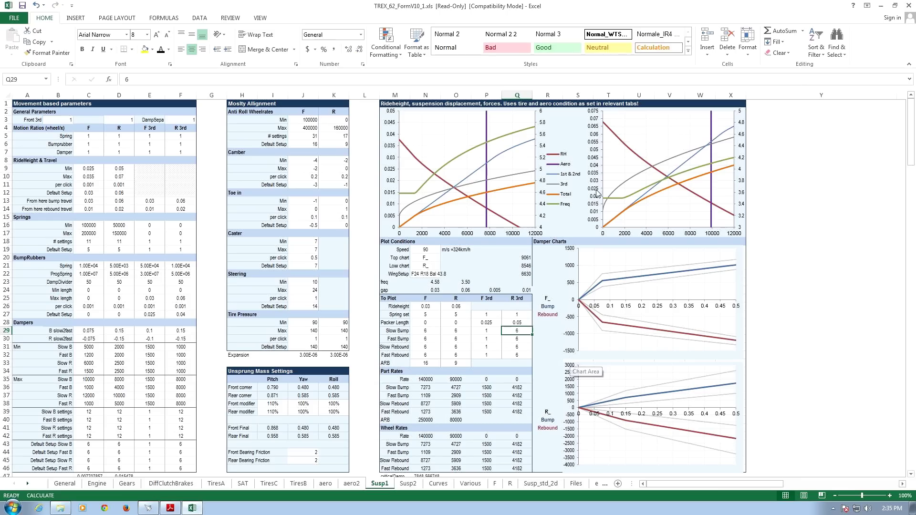
key("Up")
type("0.06")
key("Return")
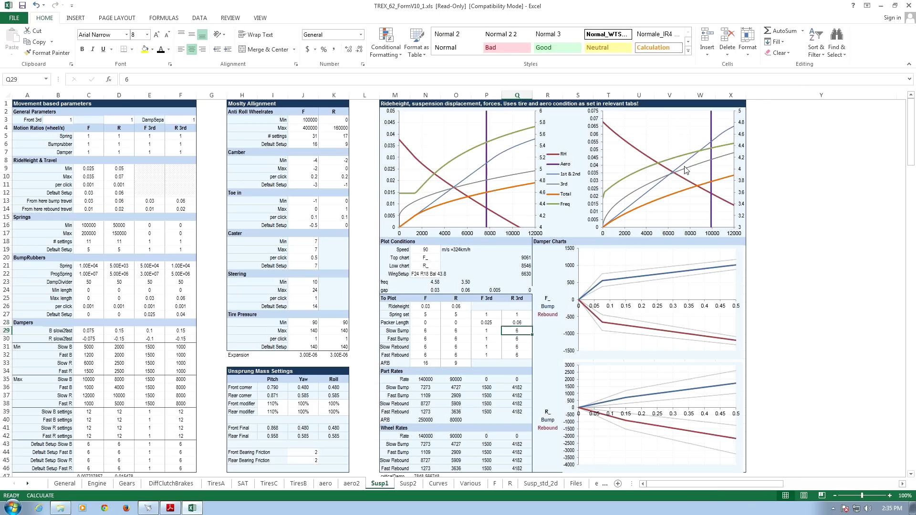
mouse_move(709, 197)
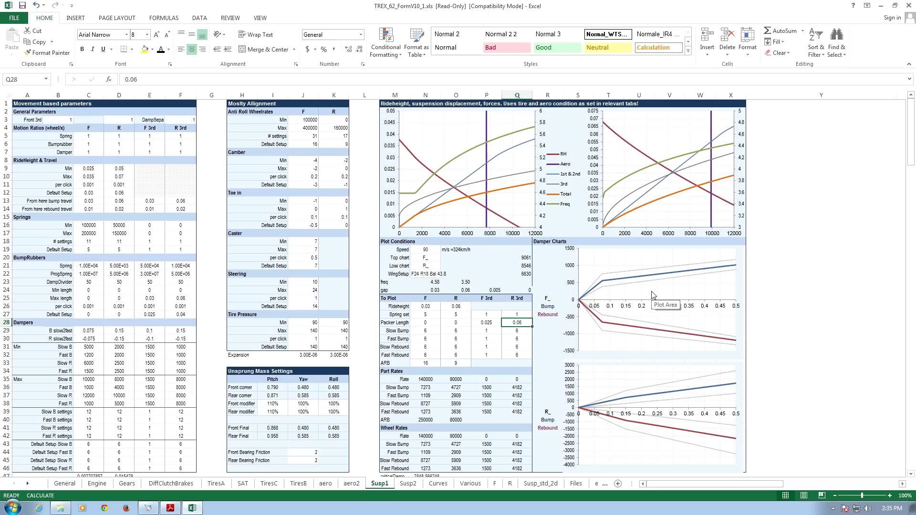
key("BackSpace")
type("4")
key("Return")
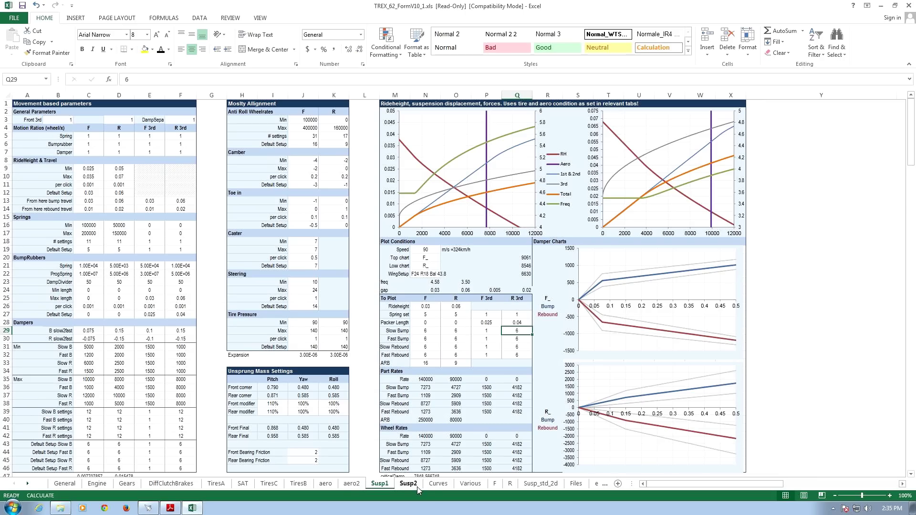
Step: Enter 66 as the aero sheet's Show value and review the resulting F36 R26 setup on Susp1
left_click(326, 483)
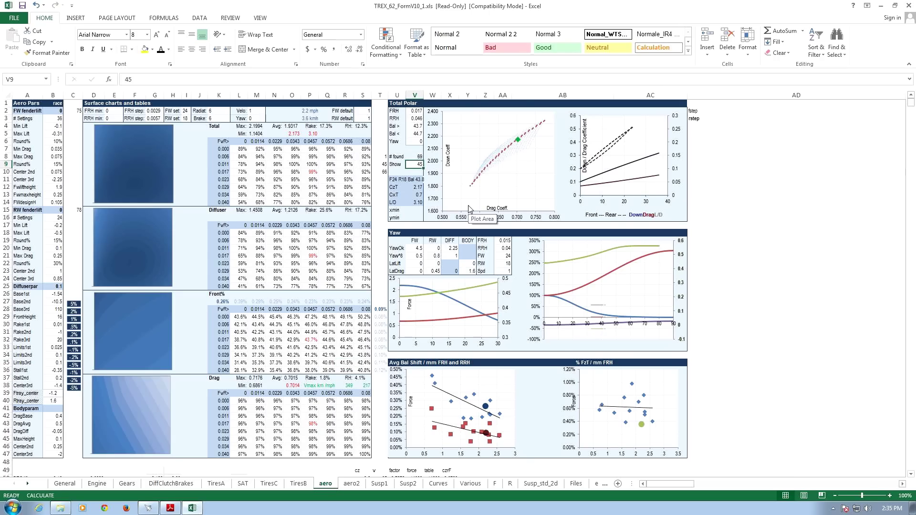
type("66")
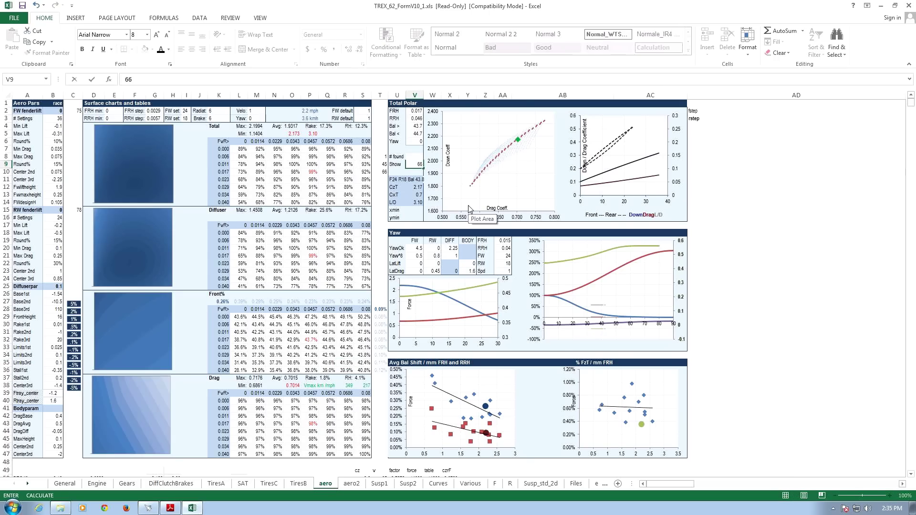
key("Return")
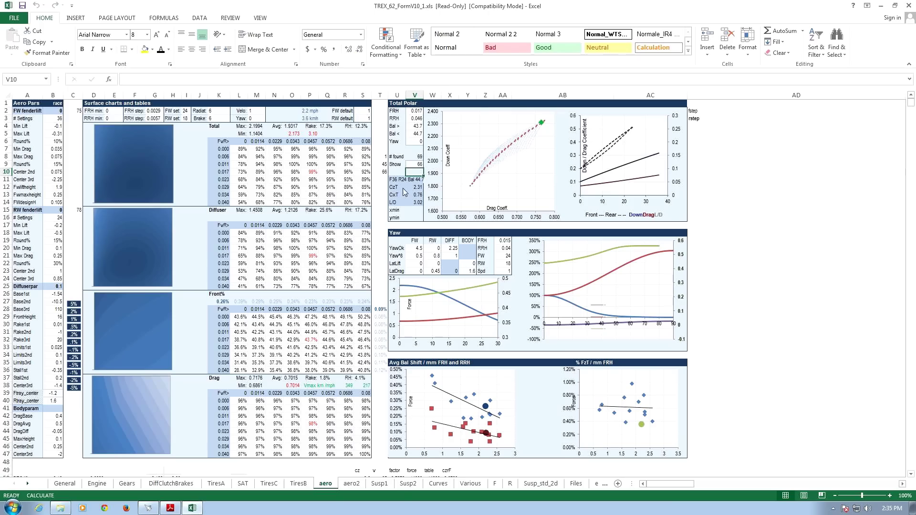
left_click(384, 486)
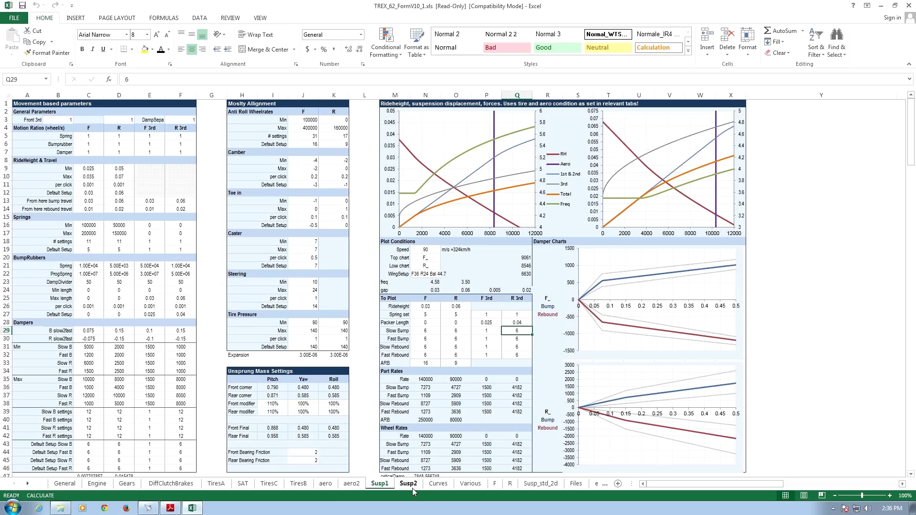
Step: Set the aero Show value to 1 for the F1 R1 wing setup
left_click(326, 483)
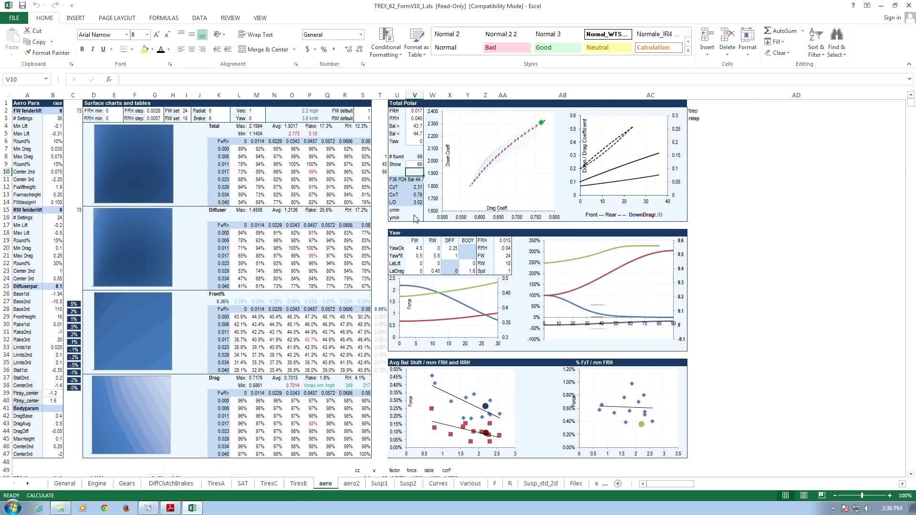
key("Up")
type("1")
key("Return")
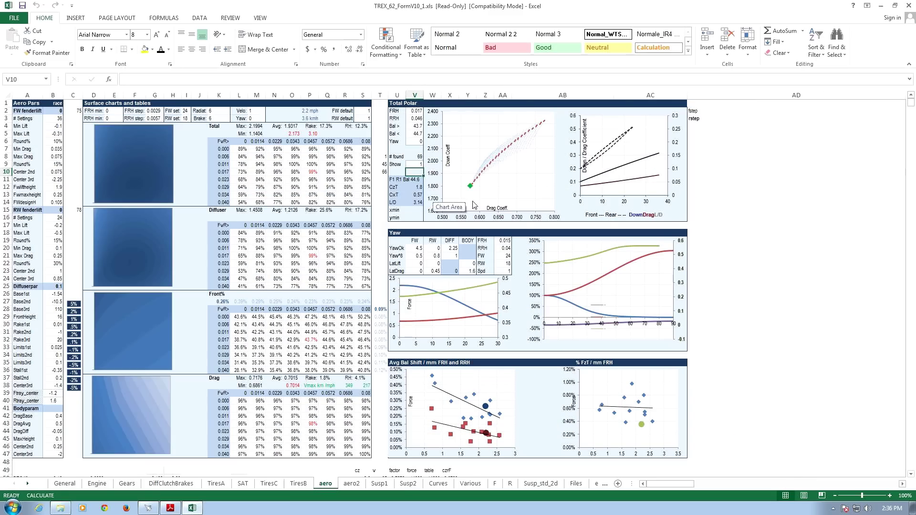
Step: Glance at the Susp2 geometry sheet, then return to Susp1 via the aero sheet
left_click(408, 484)
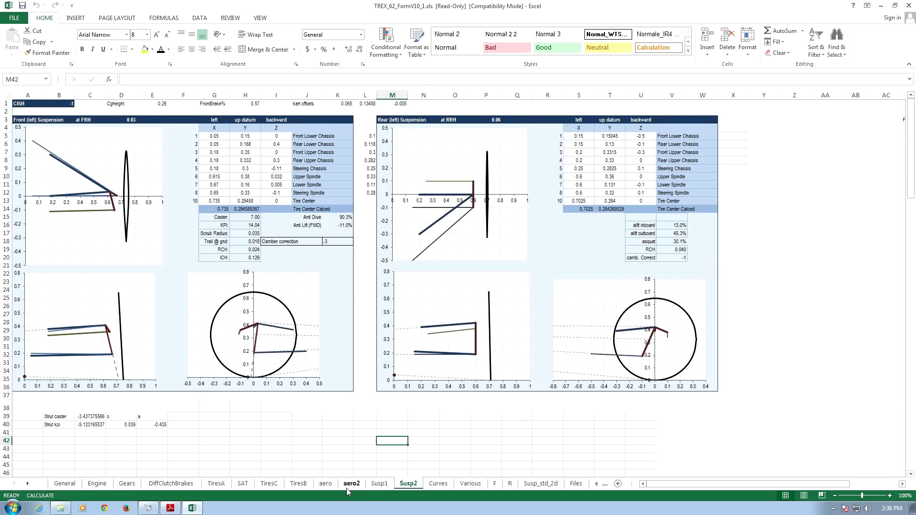
left_click(327, 484)
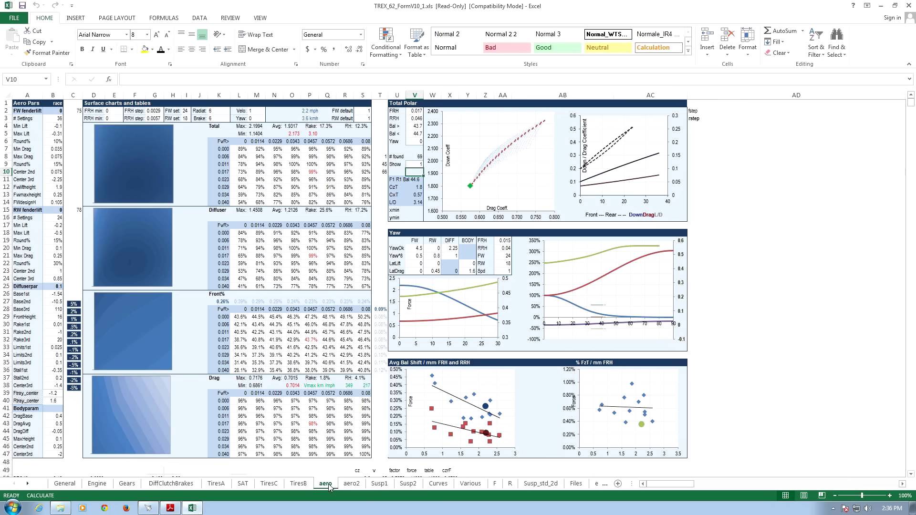
left_click(380, 484)
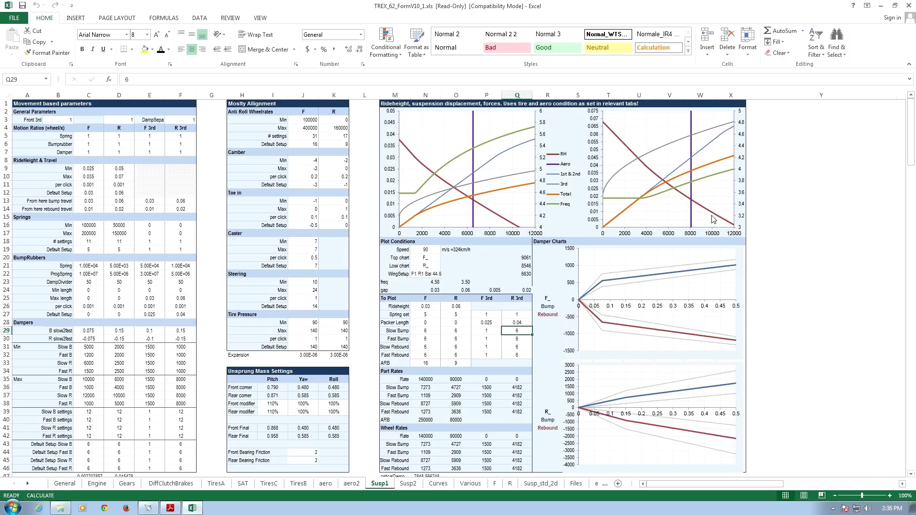
mouse_move(712, 216)
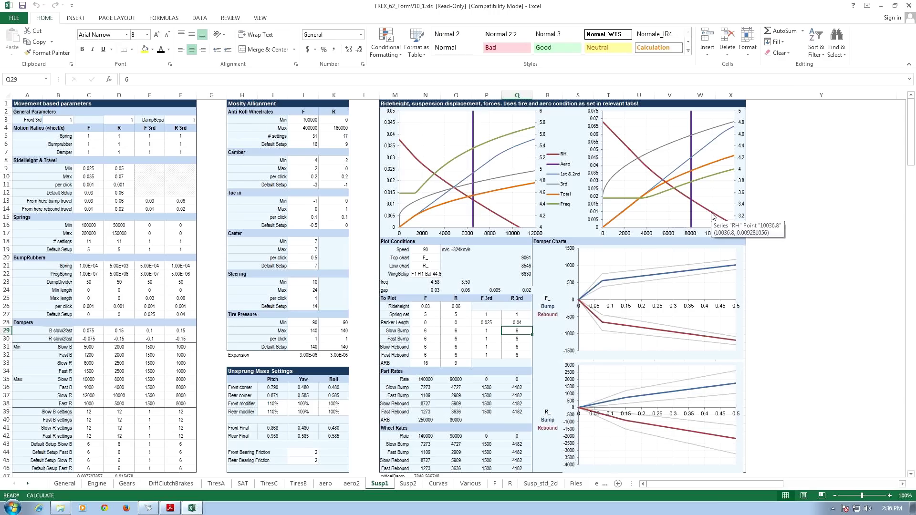
mouse_move(691, 203)
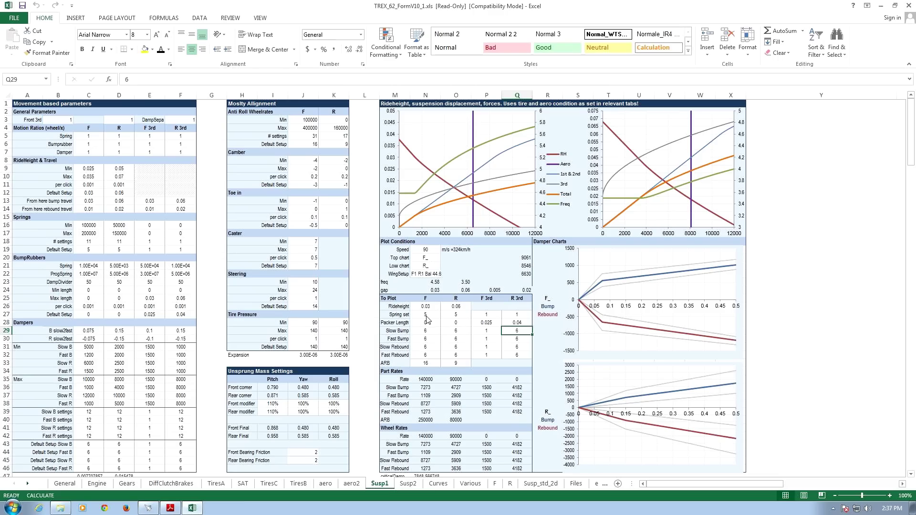
left_click(493, 325)
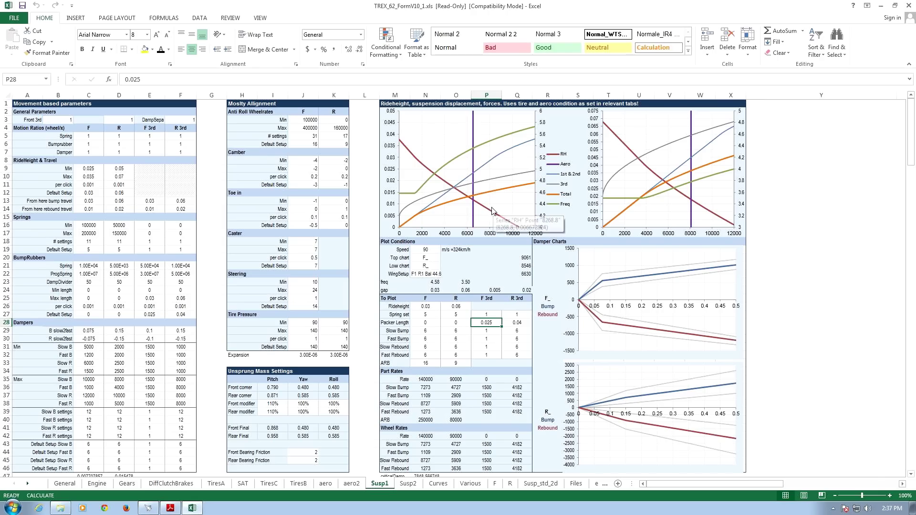
mouse_move(490, 209)
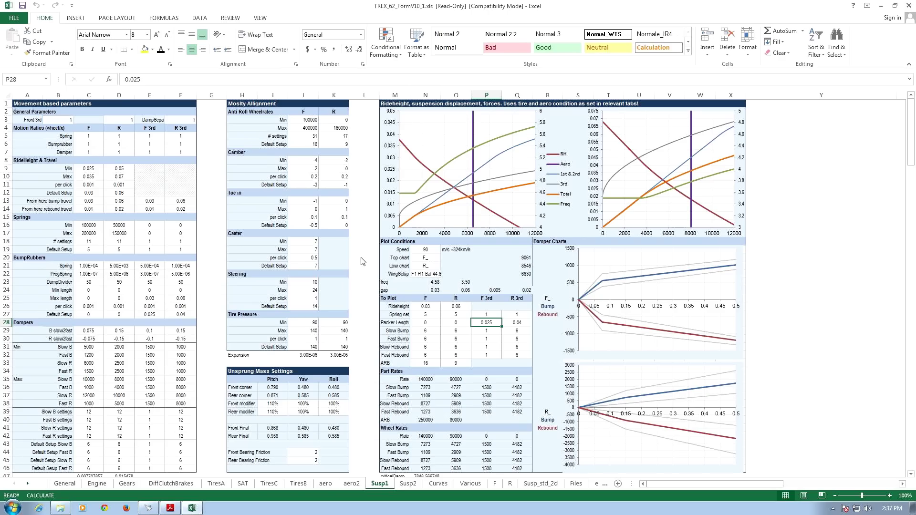
left_click(370, 268)
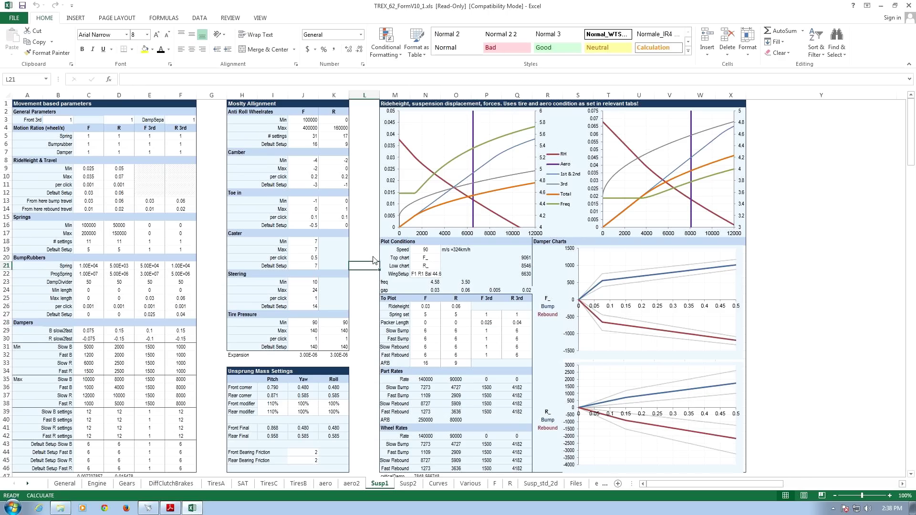